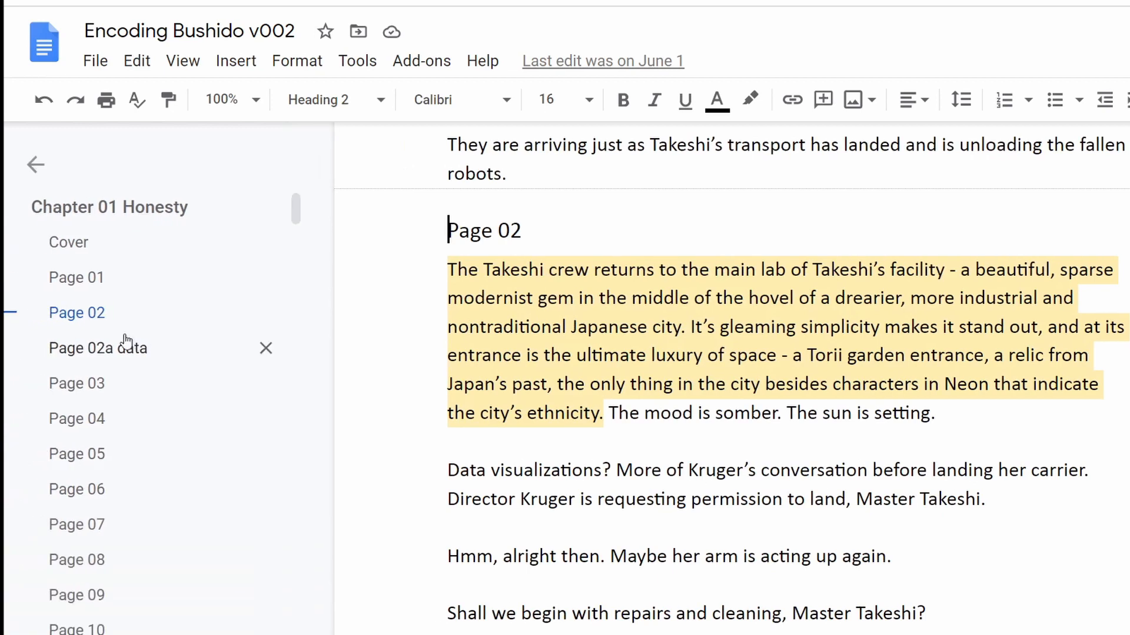
Collapse and reopen the document outline, and look through the list of chapter pages.
click(35, 167)
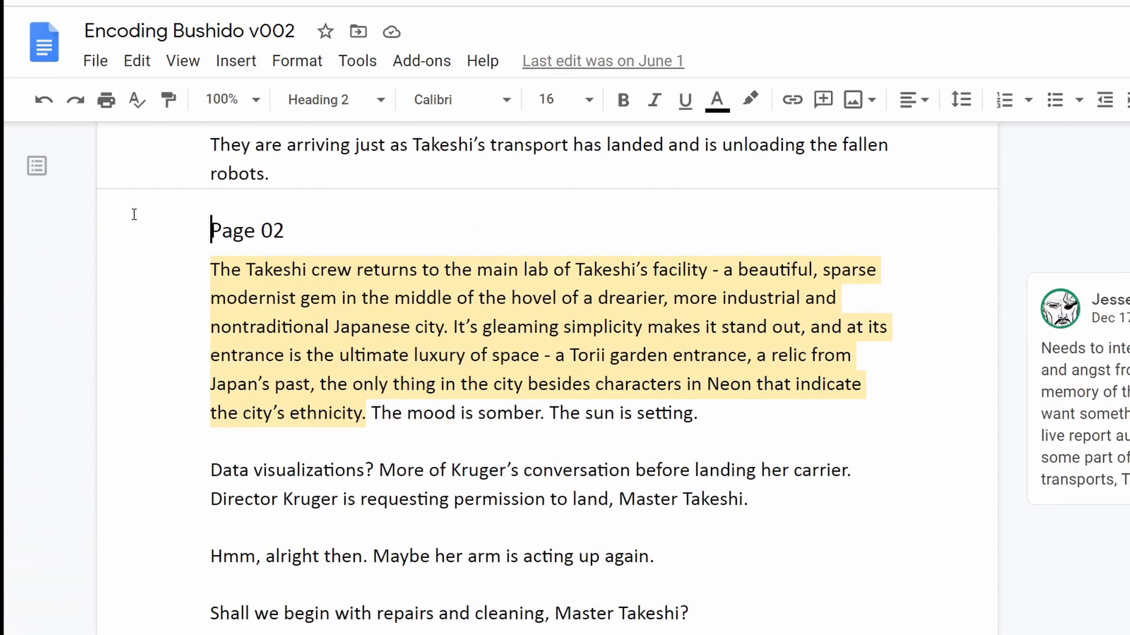
click(38, 174)
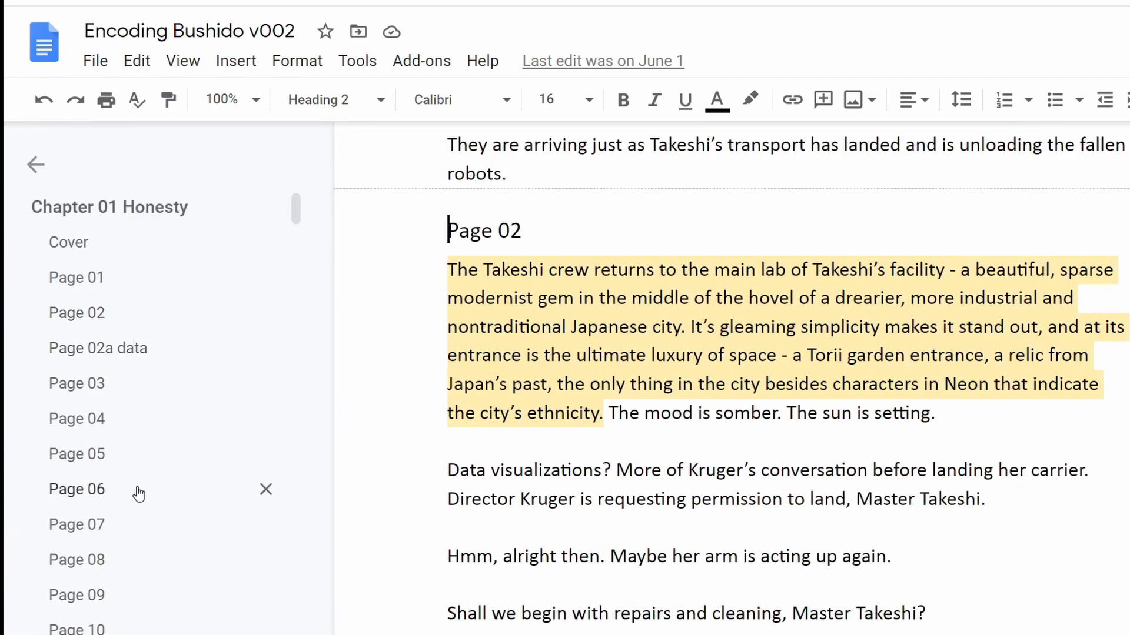
scroll(138, 447, down, 15)
scroll(187, 489, up, 15)
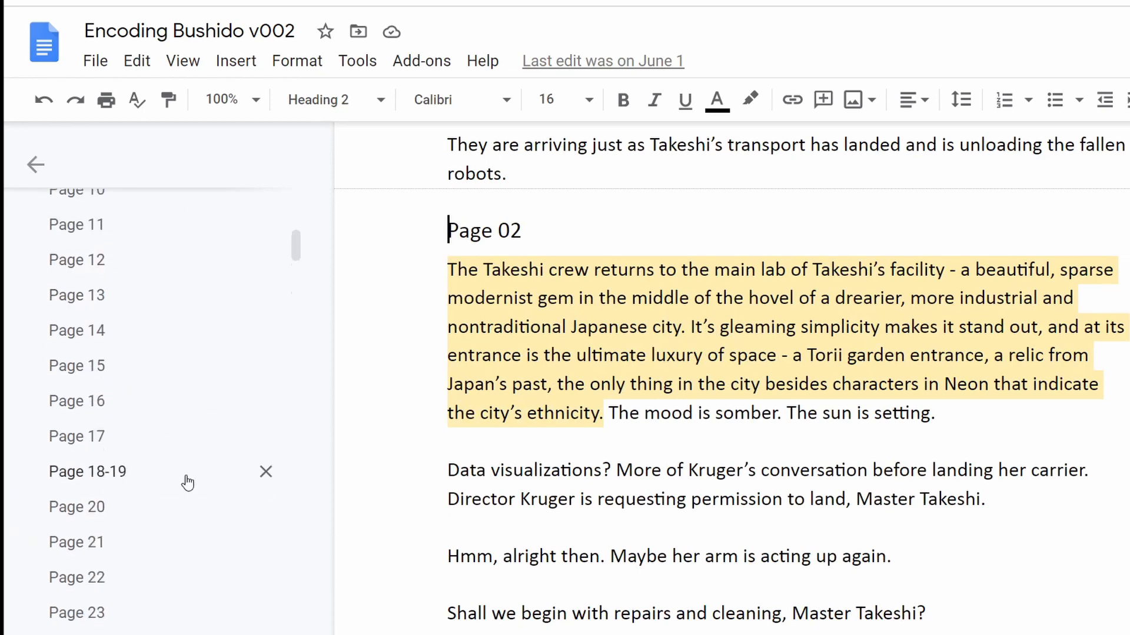
Mark the Page 02 heading, part of its highlighted scene description, and the data visualizations paragraph by selecting each in turn.
click(515, 229)
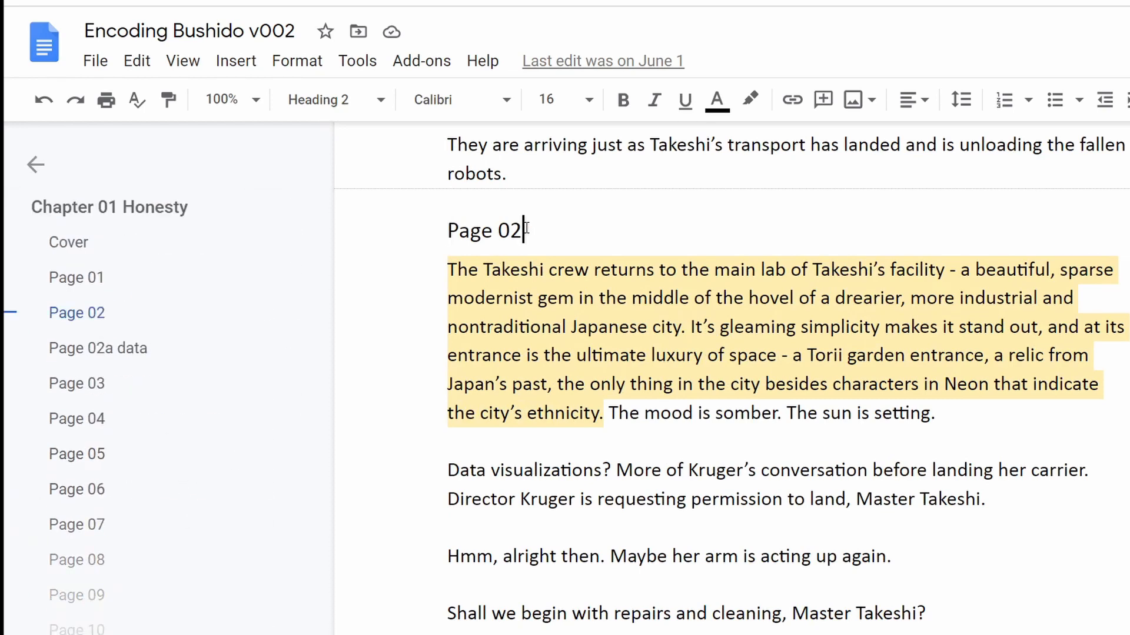
triple_click(492, 228)
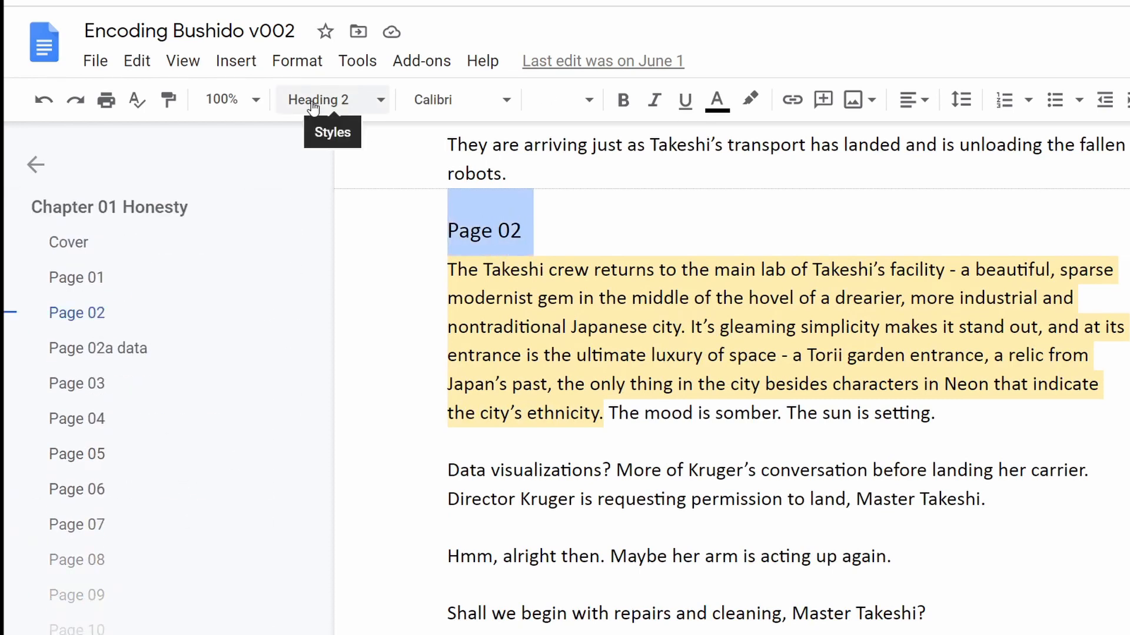
click(552, 327)
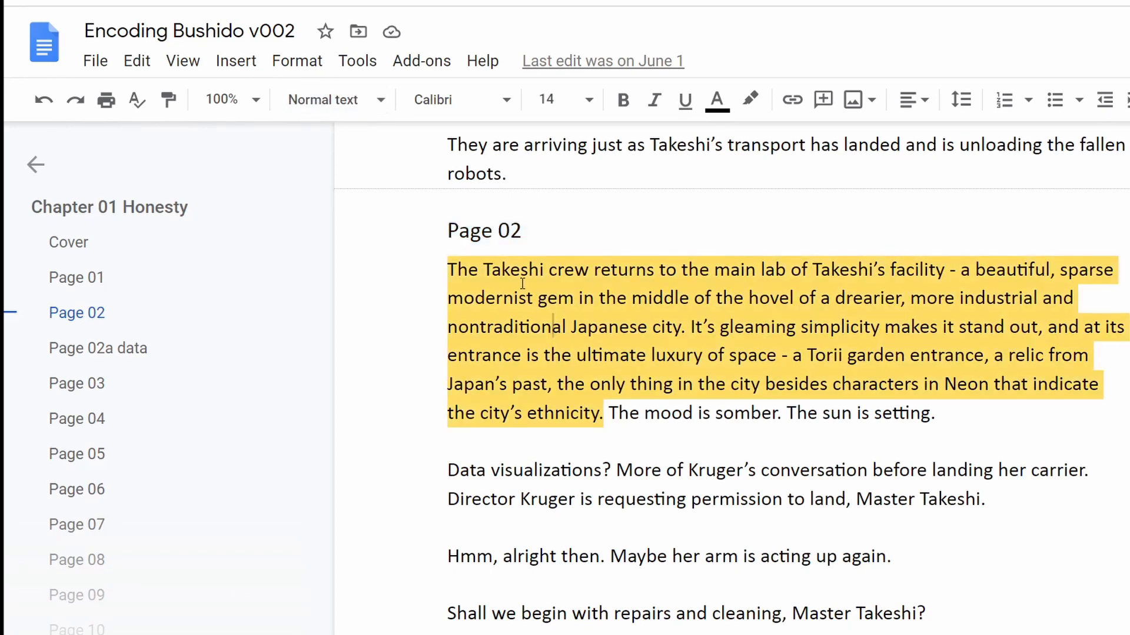
drag(512, 269, 648, 386)
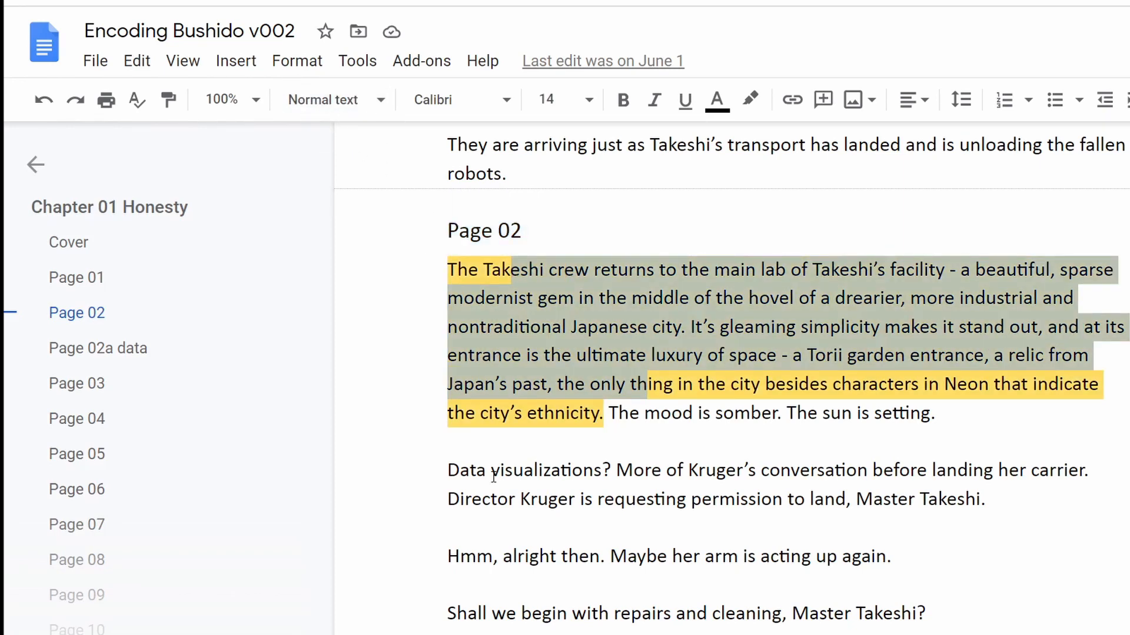
drag(448, 471, 1005, 492)
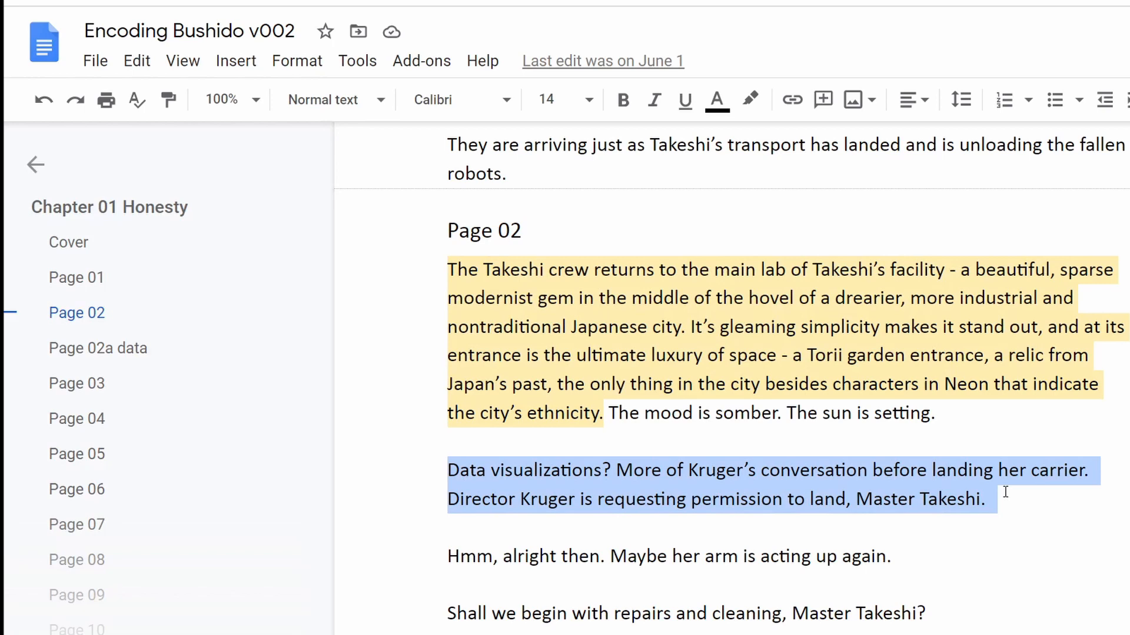
Jump to the Page 02 section from the document outline and read its script.
click(384, 287)
click(96, 313)
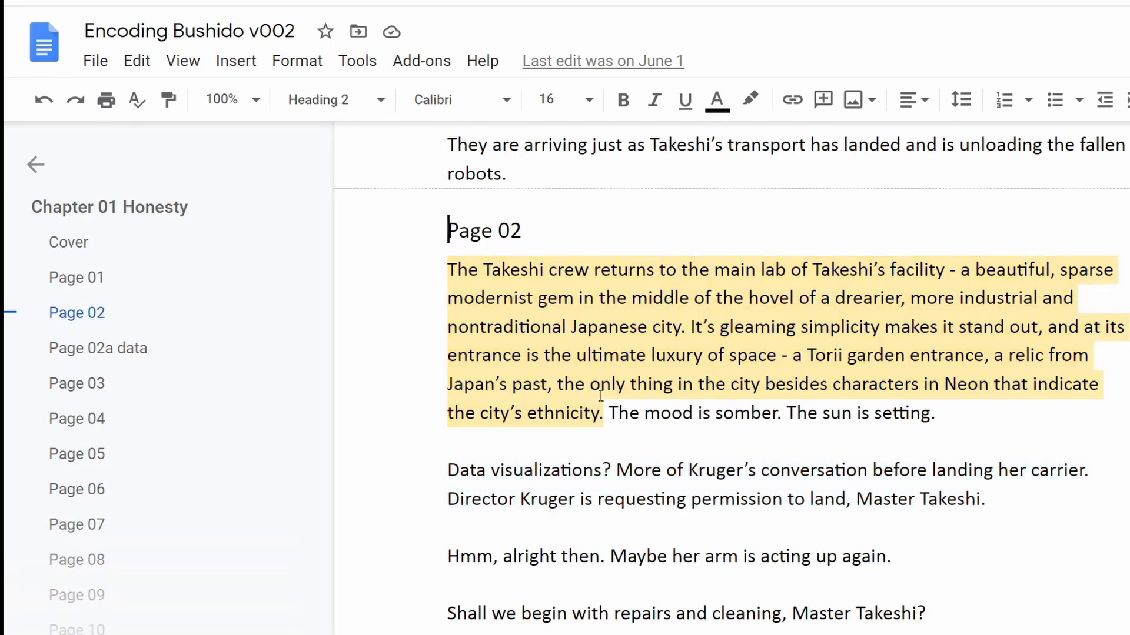
scroll(599, 406, down, 2)
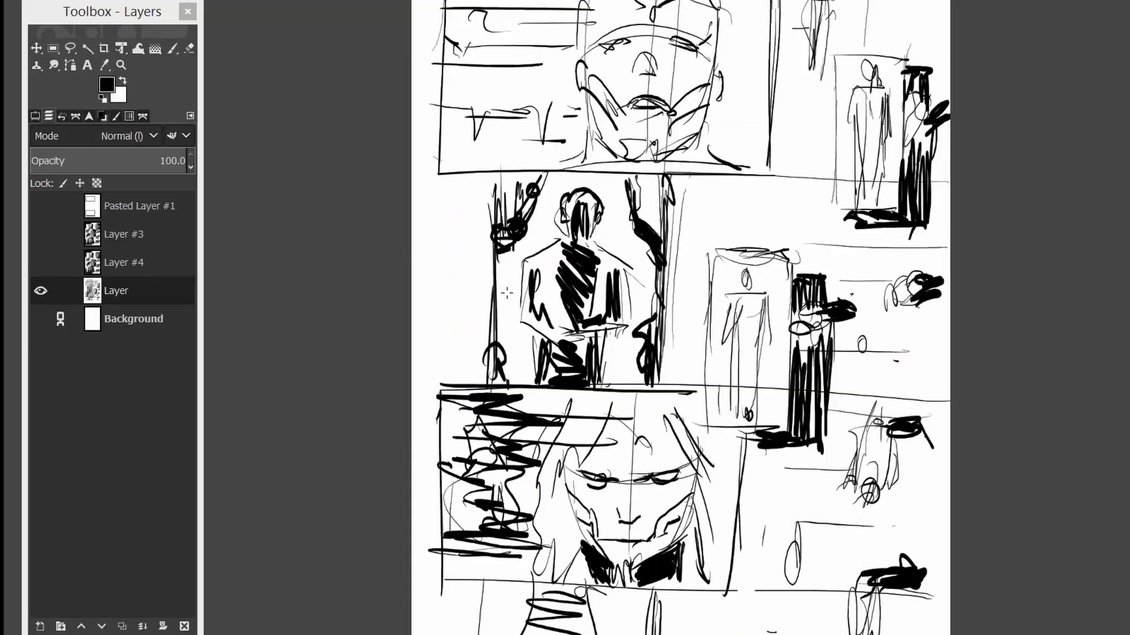
In GIMP, swap the visible rough sketch on Layer for Layer #4, and show the panel borders on Pasted Layer #1.
drag(629, 250, 585, 229)
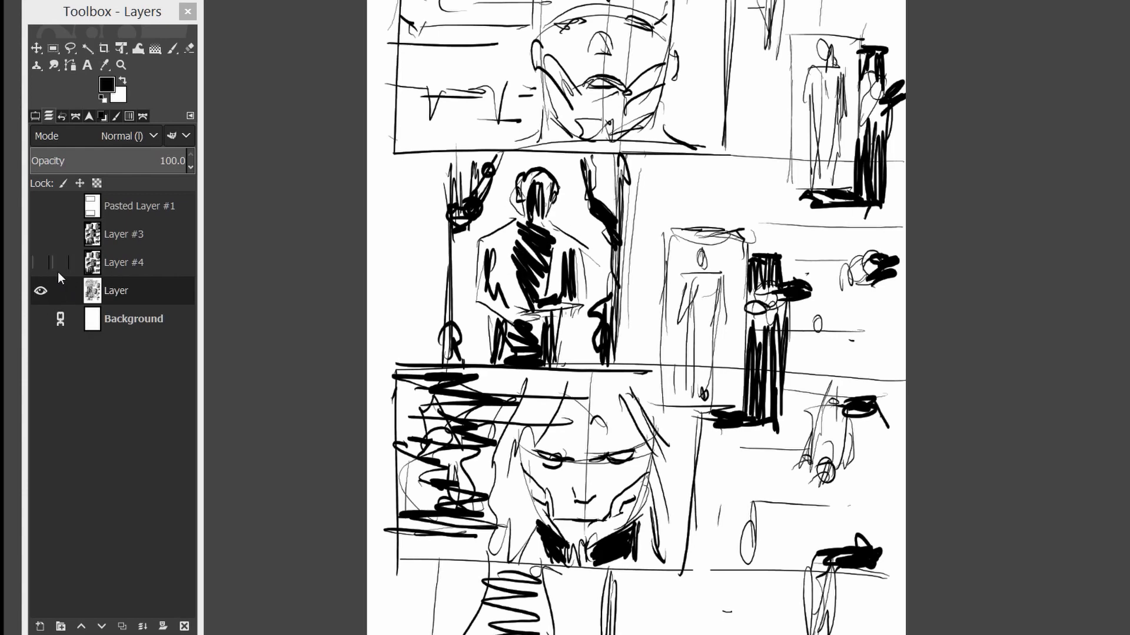
click(41, 291)
click(40, 263)
click(125, 262)
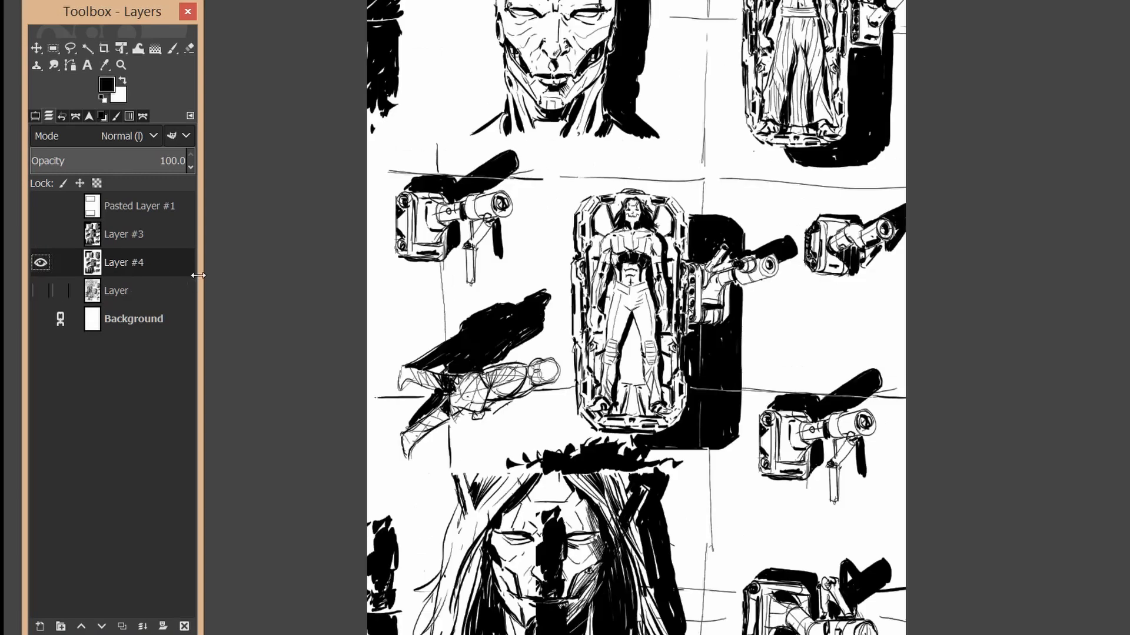
click(40, 206)
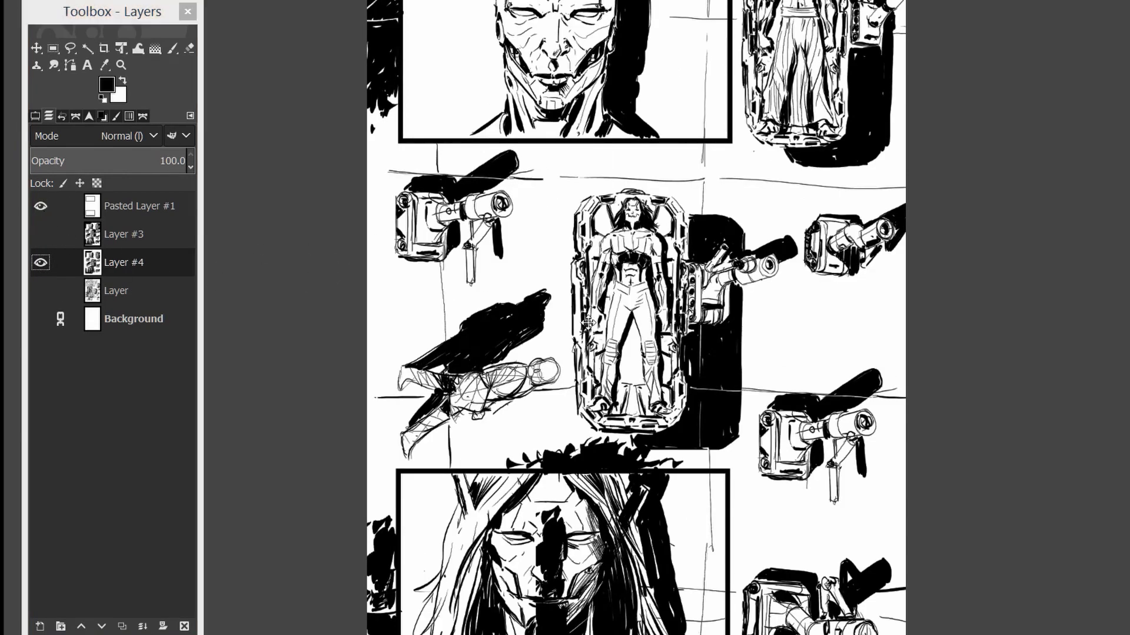
drag(587, 323, 616, 306)
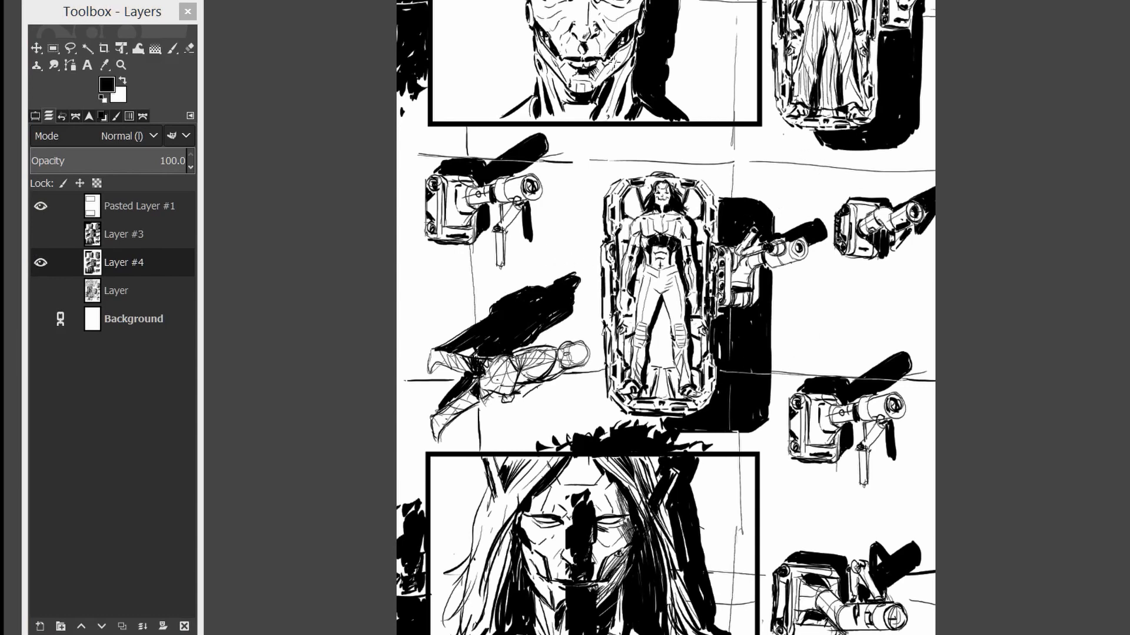
scroll(536, 91, up, 3)
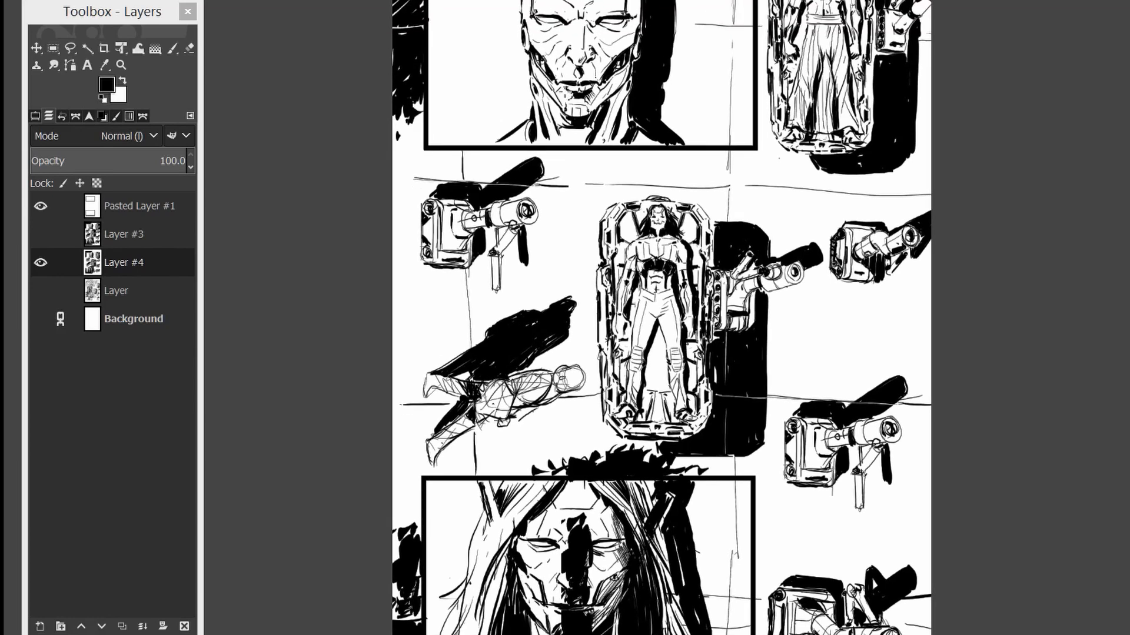
Hide Layer #4, and show and select Layer #3 in its place.
click(40, 261)
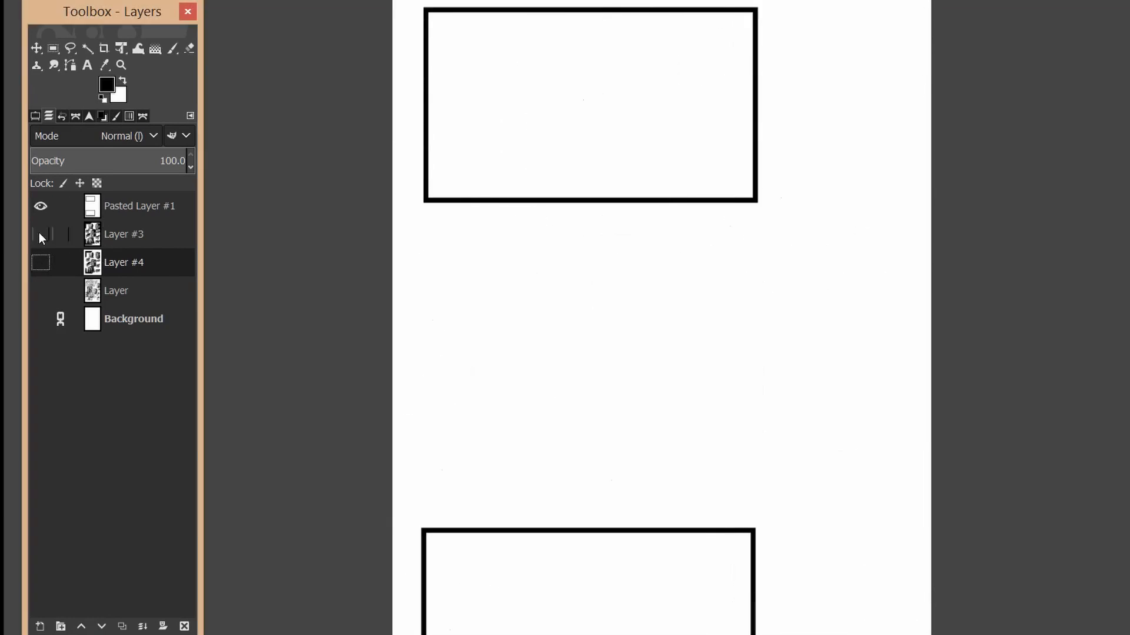
click(40, 234)
click(112, 241)
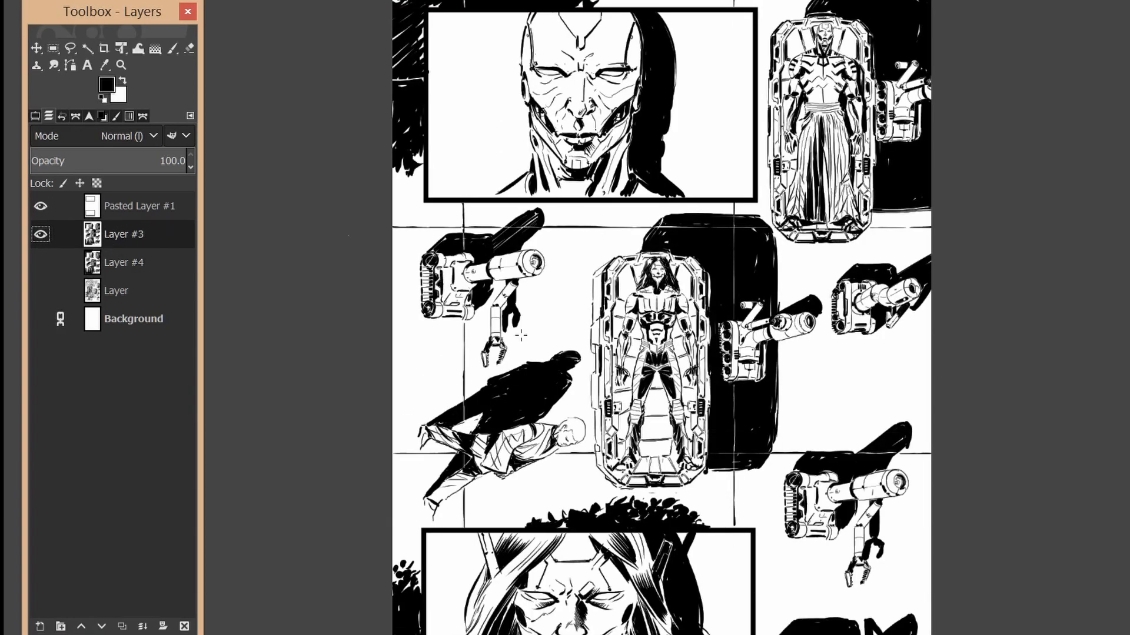
Examine the inks on Layer #3 up close, including the lying figure, the robot in its pod and the mechanical arm.
scroll(521, 335, down, 1)
scroll(624, 324, down, 3)
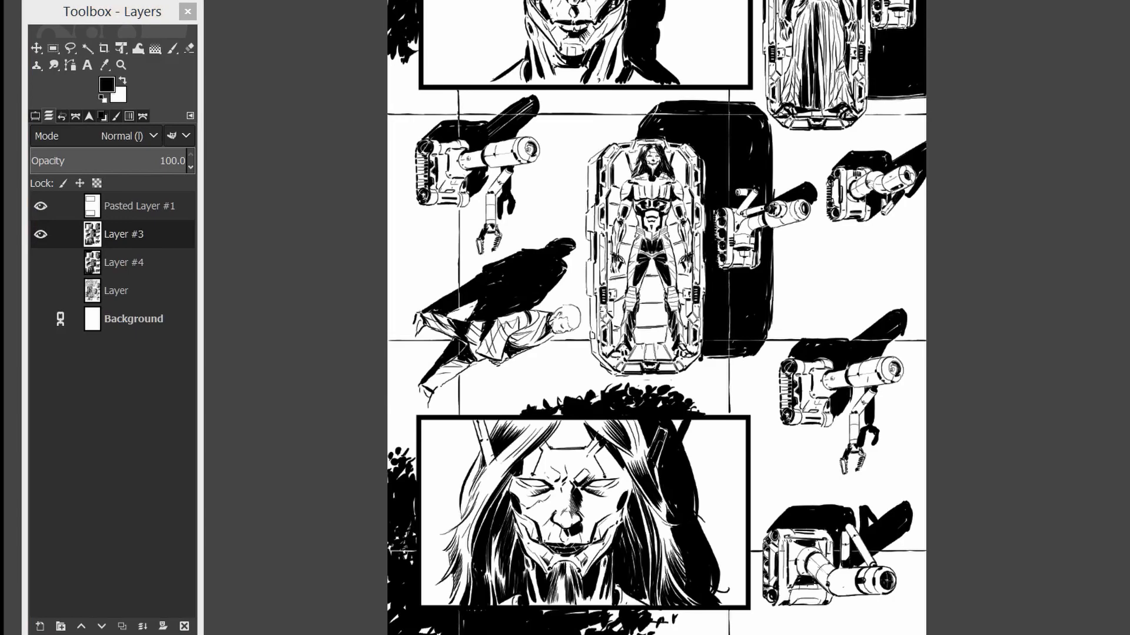
scroll(604, 313, up, 4)
drag(596, 337, 847, 332)
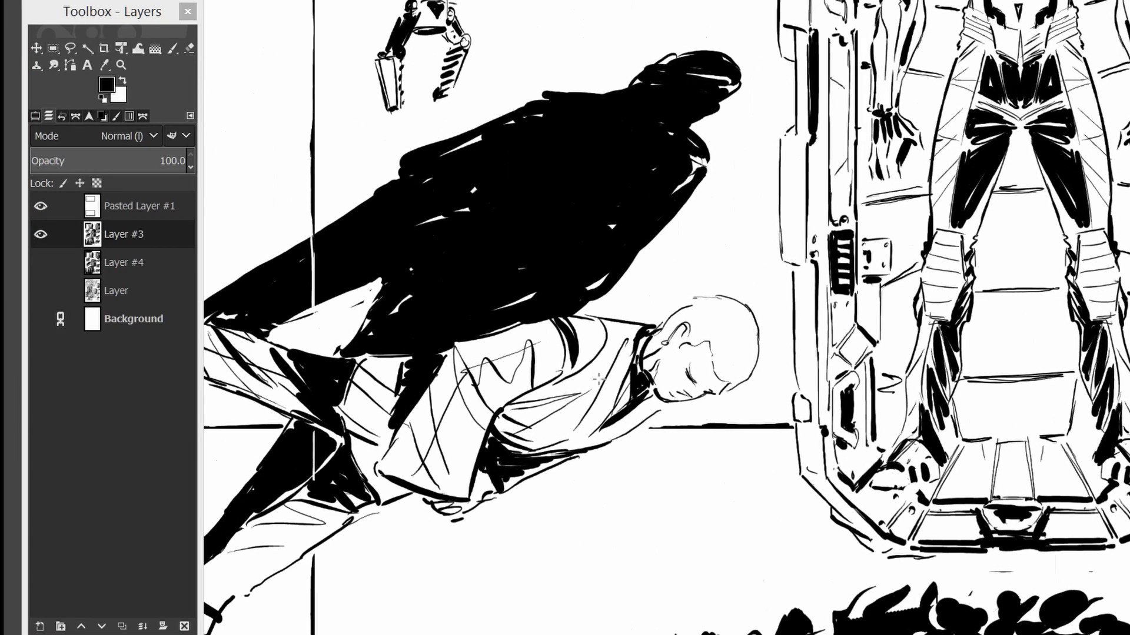
drag(582, 388, 770, 366)
drag(918, 218, 706, 383)
drag(870, 256, 709, 427)
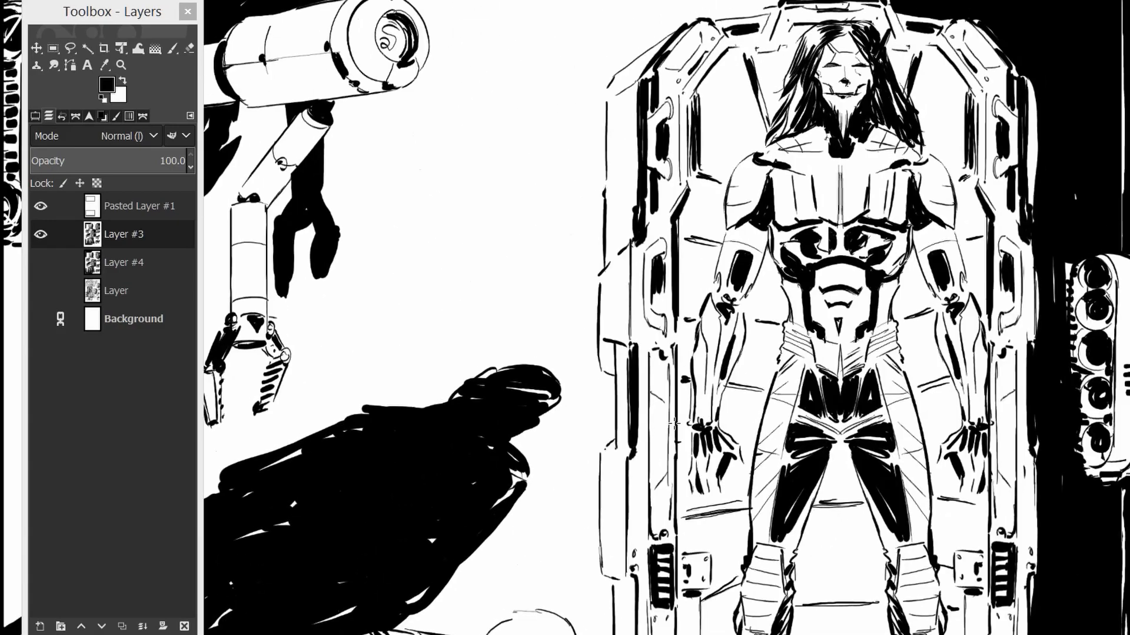
drag(874, 297, 607, 459)
drag(713, 306, 724, 402)
scroll(724, 402, down, 4)
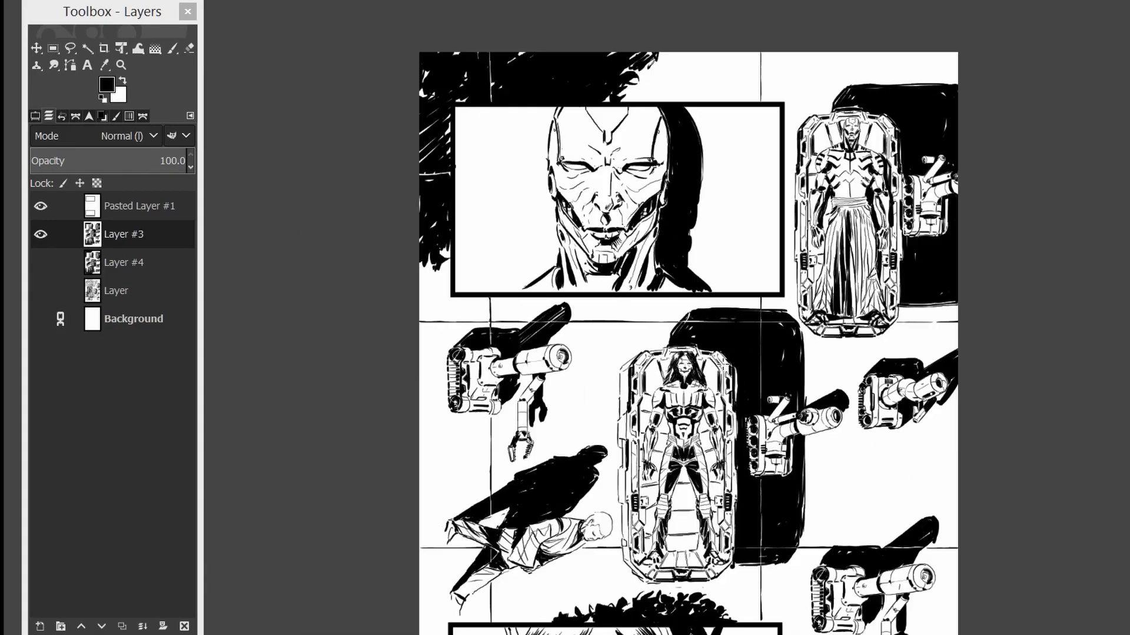
Open the recent file Page 02 v002c.xcf.
click(324, 1)
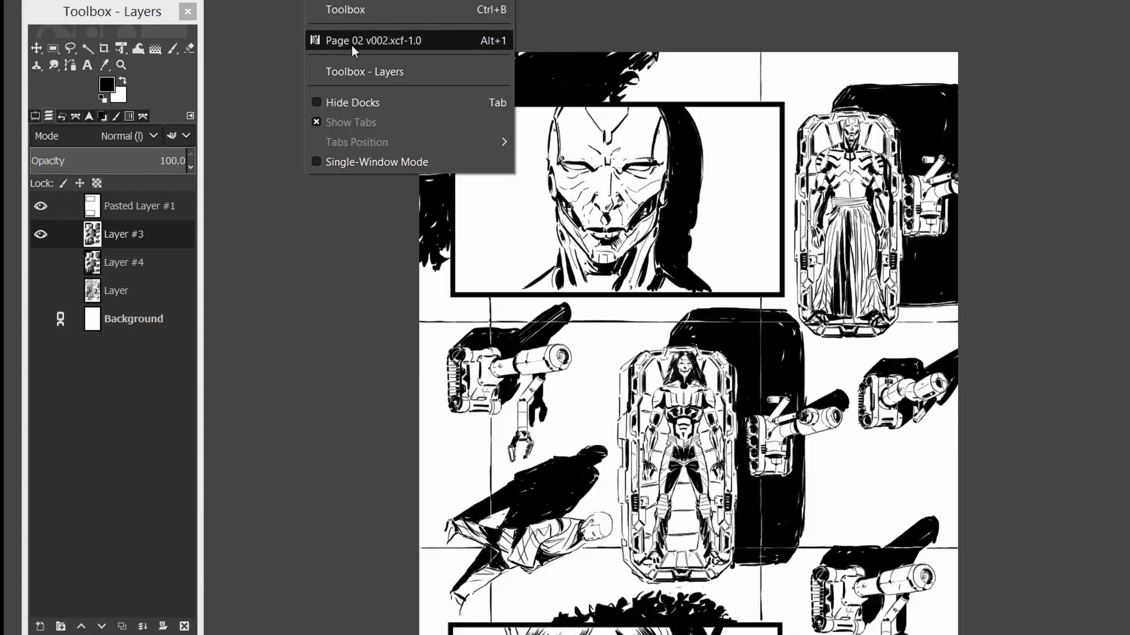
click(329, 1)
click(15, 1)
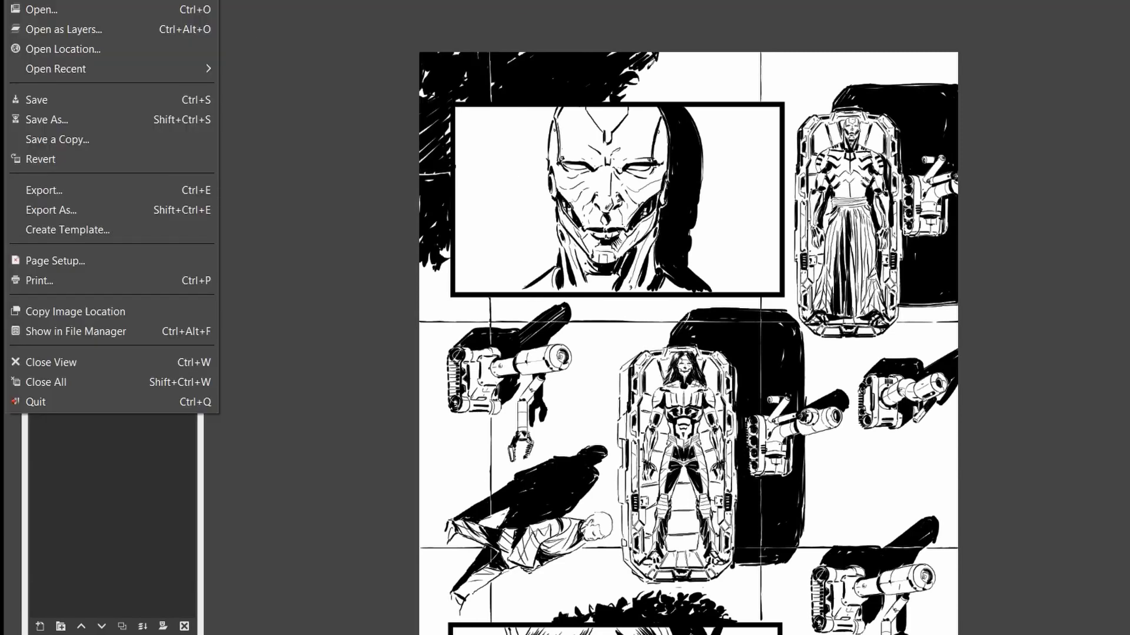
mouse_move(65, 68)
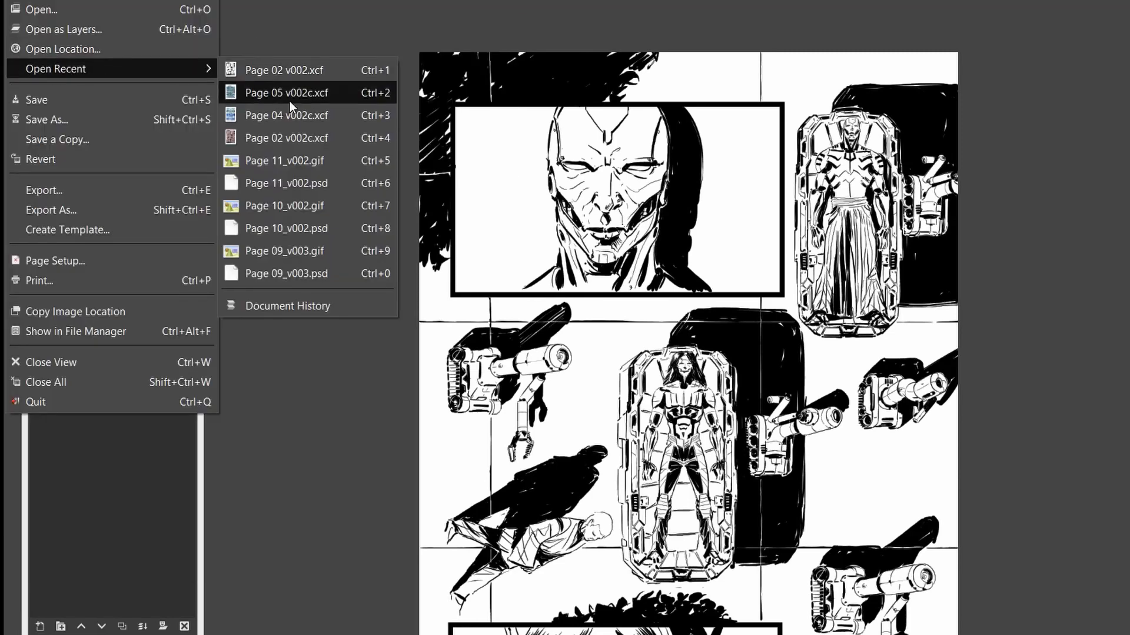
click(290, 99)
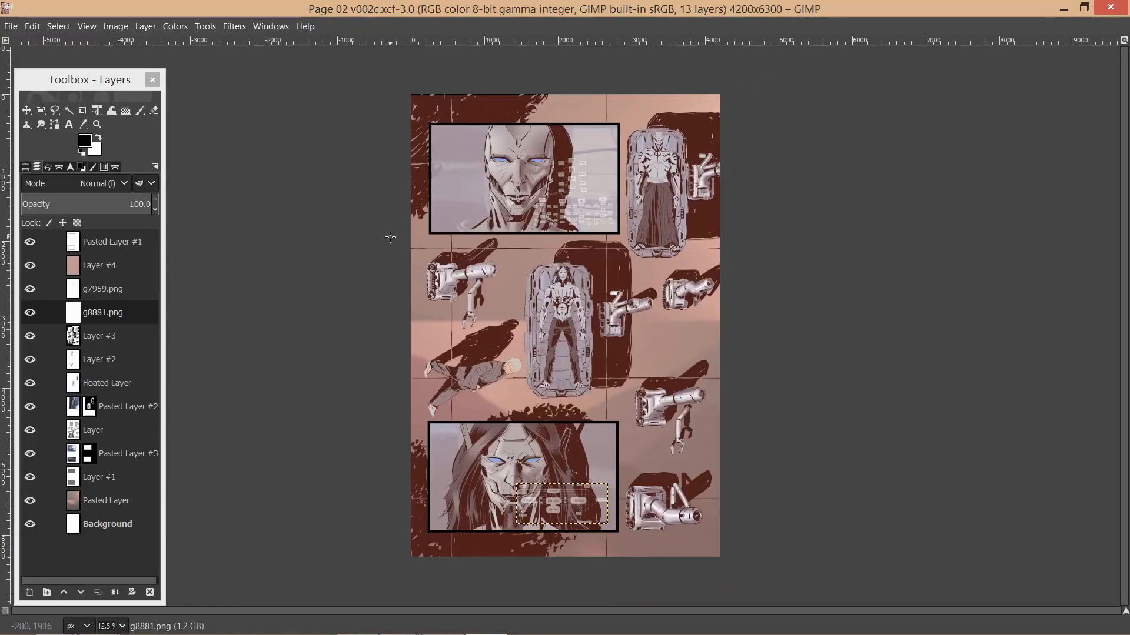
click(265, 30)
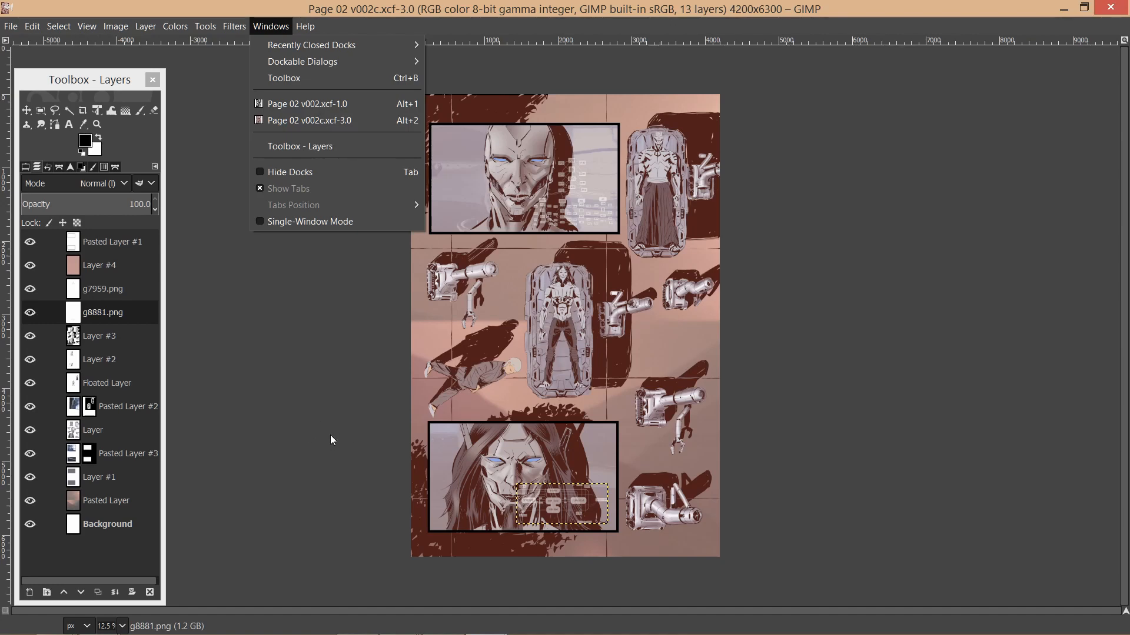
mouse_move(320, 105)
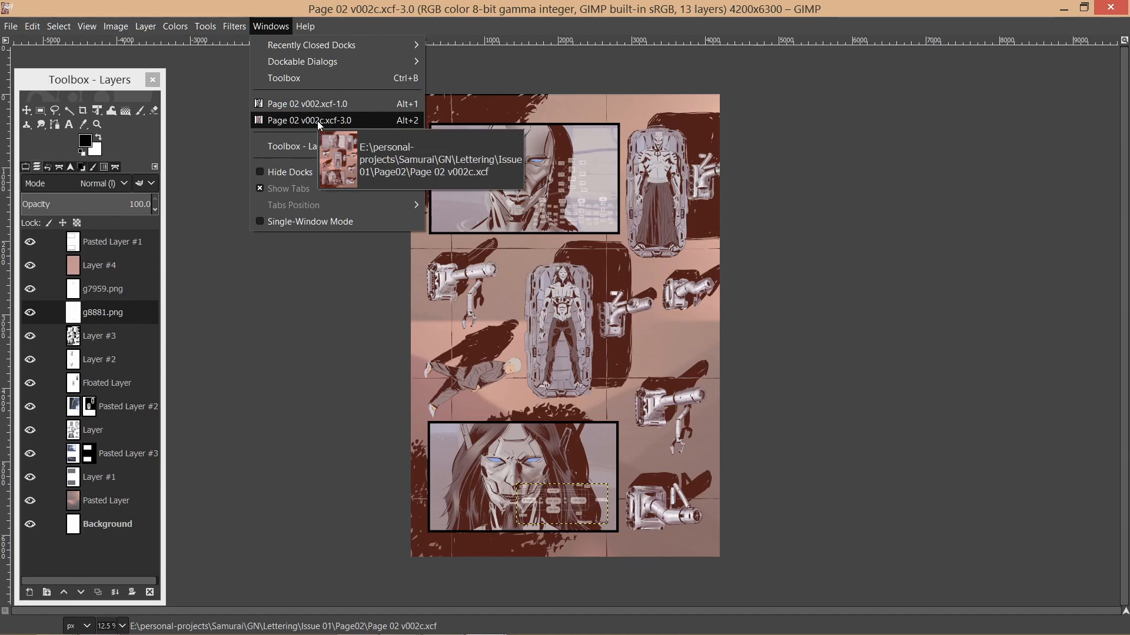
click(468, 7)
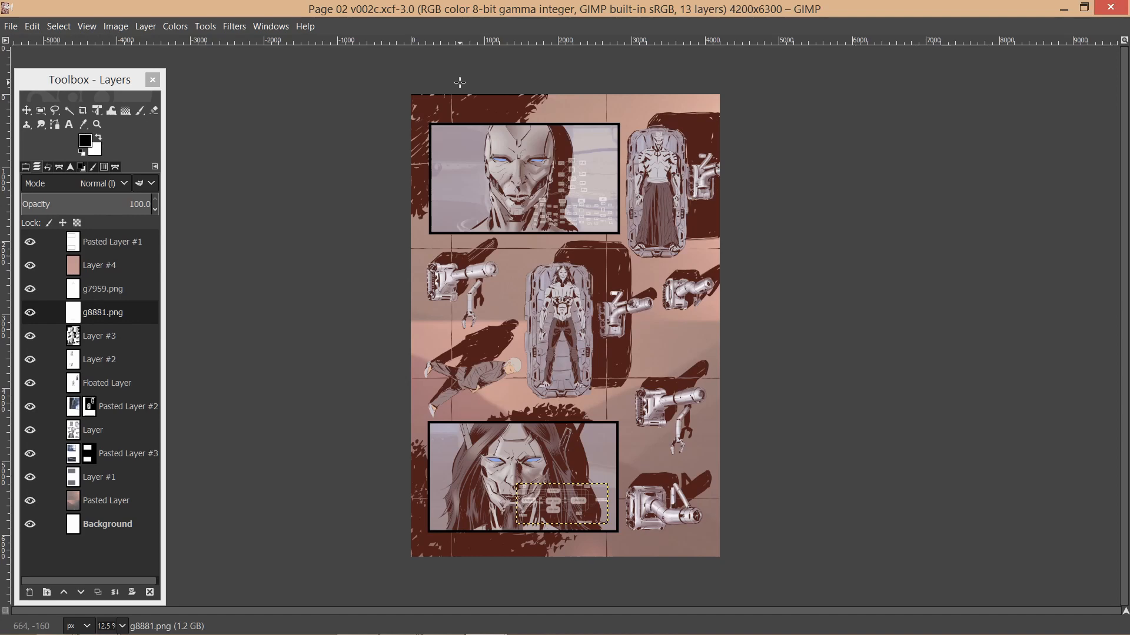
Select Layer #3 and view it alone, and restore the visibility of all other layers.
click(83, 336)
shift+click(37, 337)
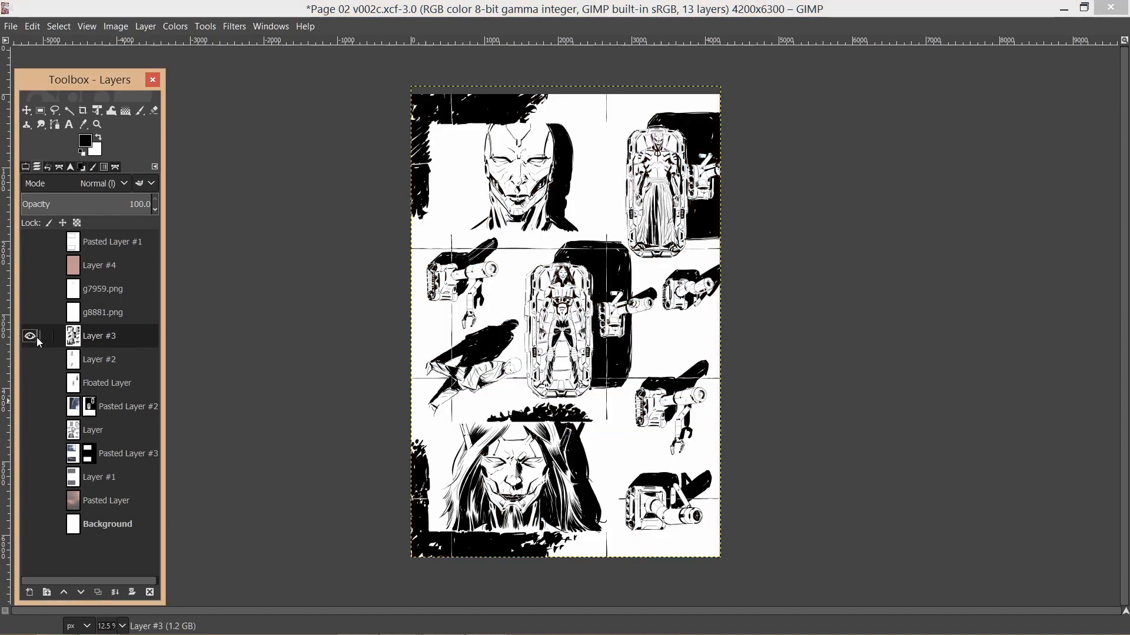
shift+click(31, 336)
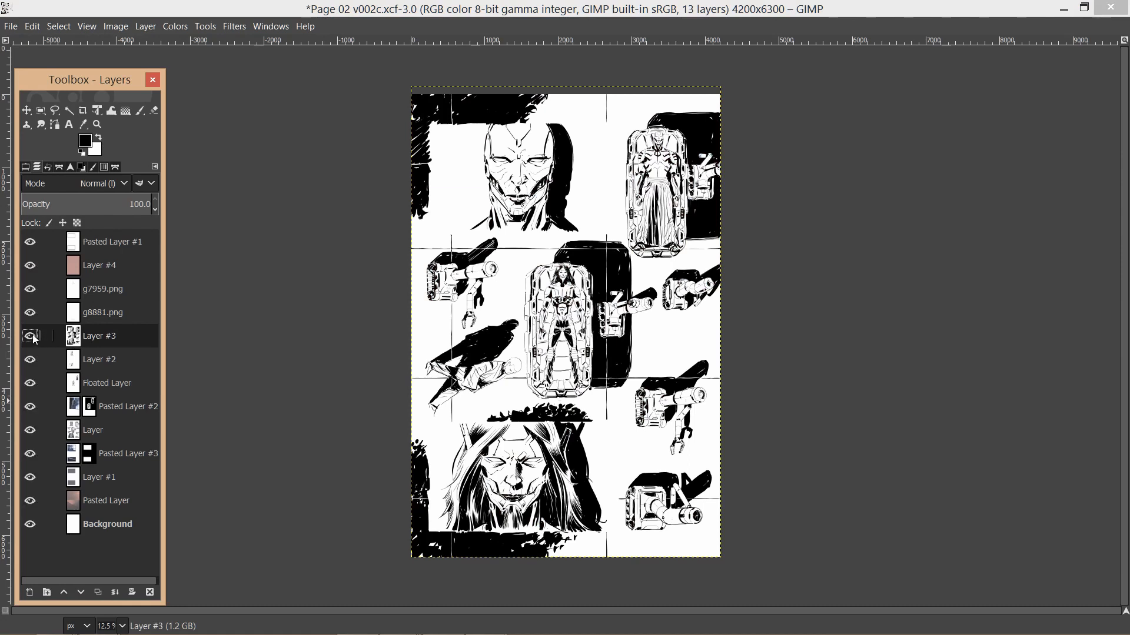
Isolate the background colours on Pasted Layer, and show Layer #1, Pasted Layer #3, Layer and Pasted Layer #2 above it.
click(87, 505)
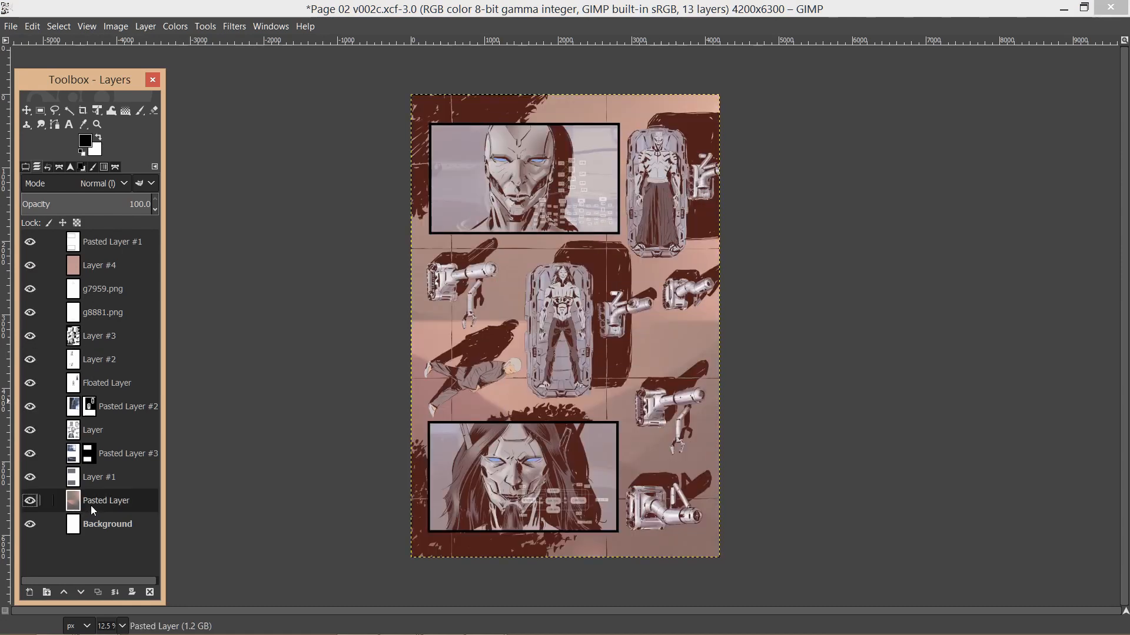
shift+click(31, 502)
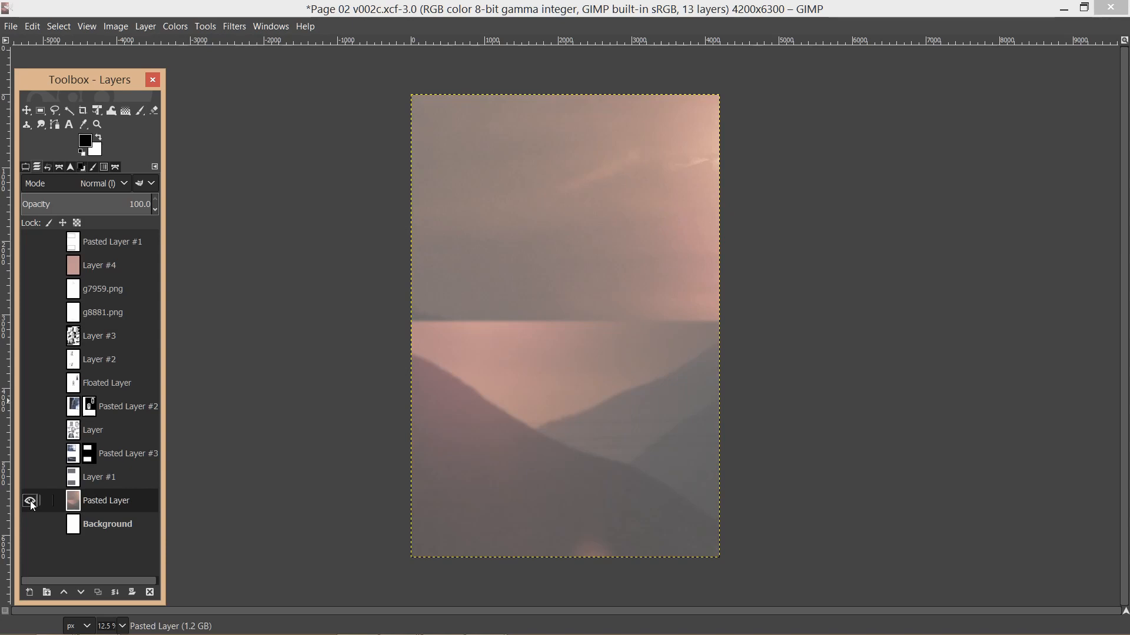
click(32, 478)
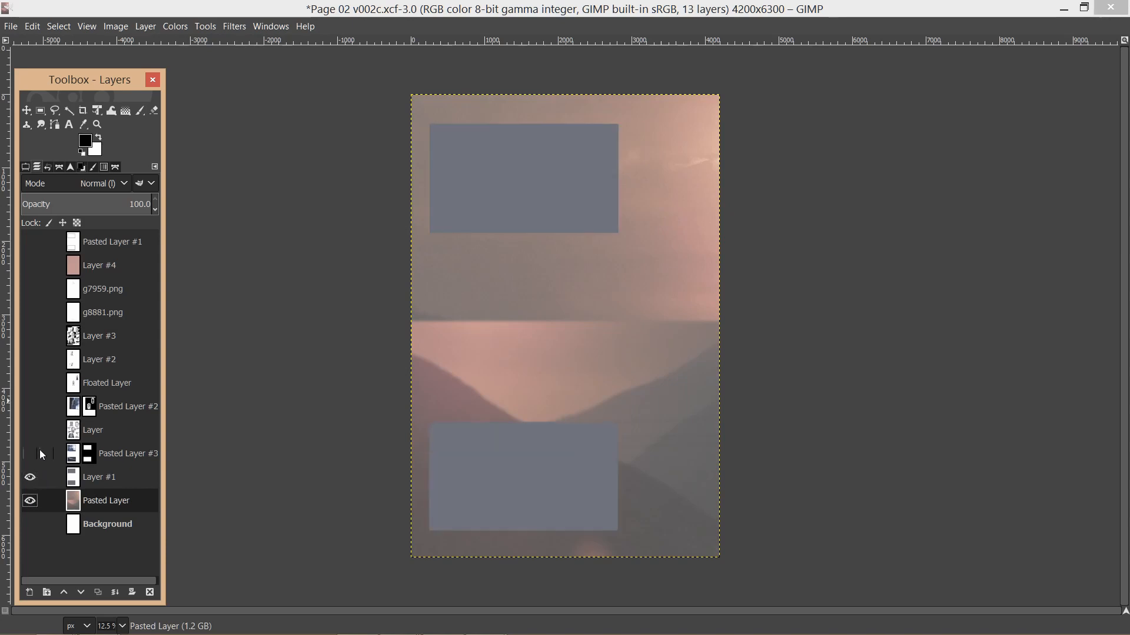
click(35, 453)
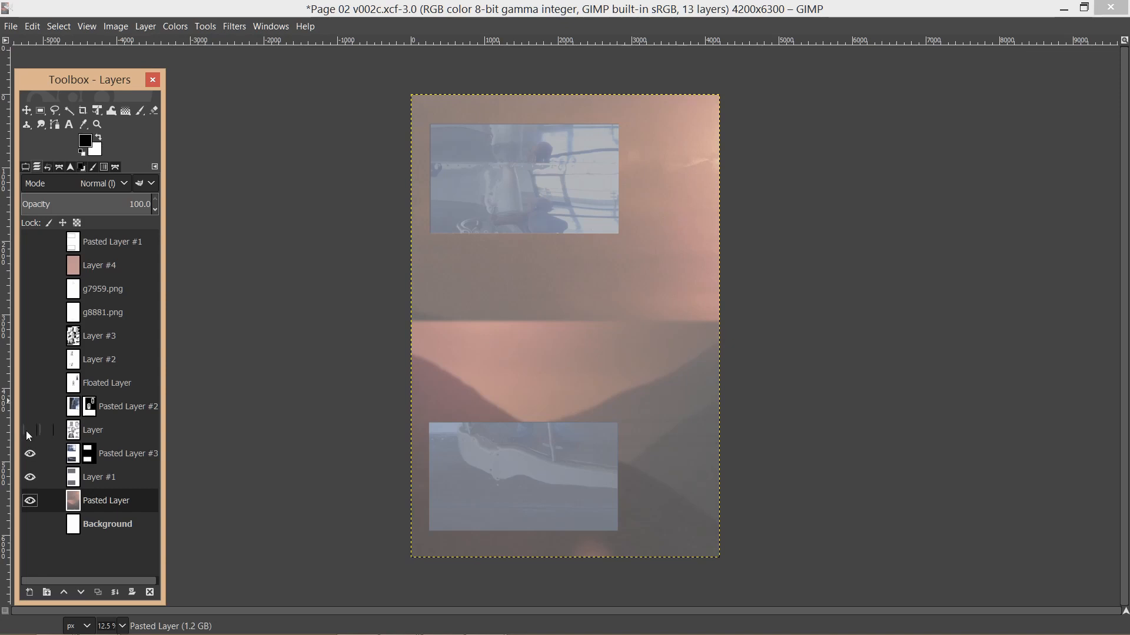
click(28, 431)
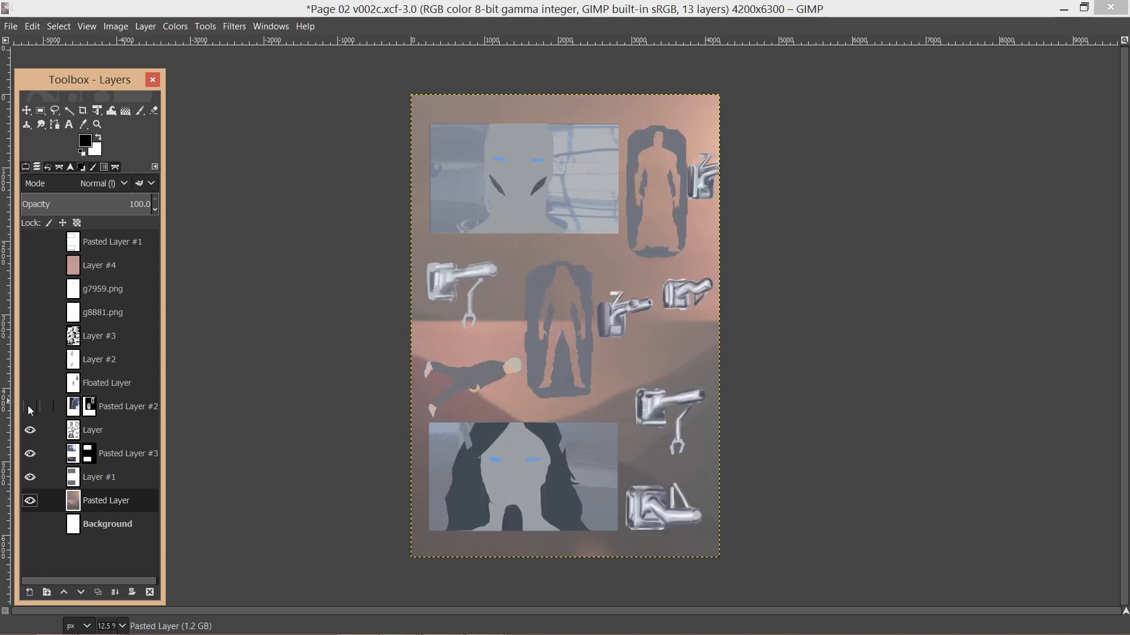
click(29, 407)
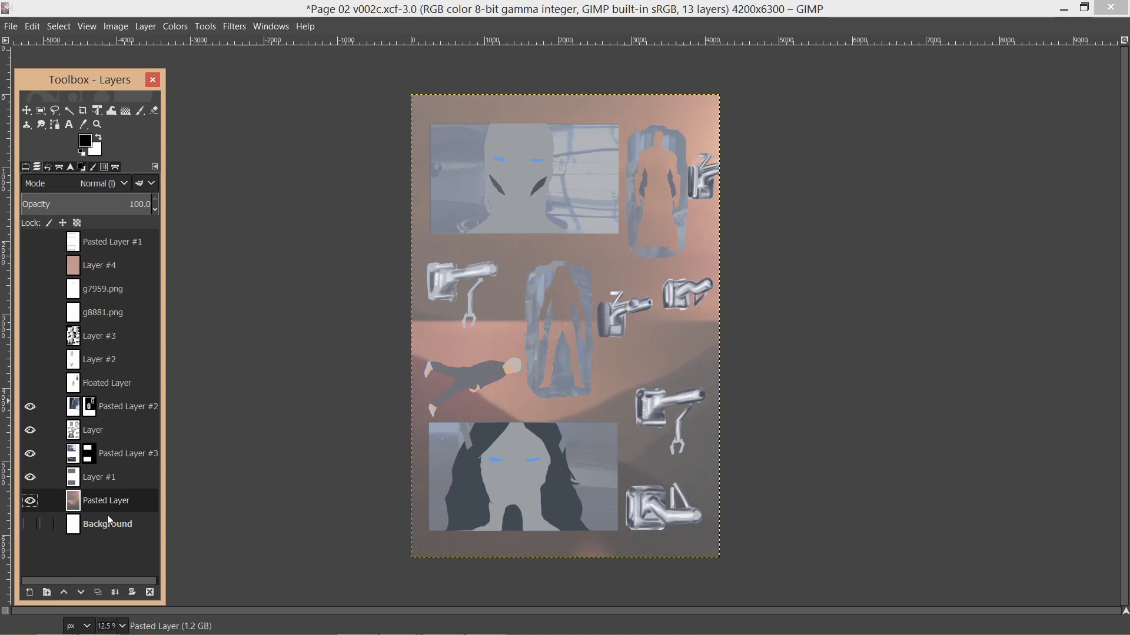
View Pasted Layer alone and examine its painted background colours up close.
shift+click(30, 504)
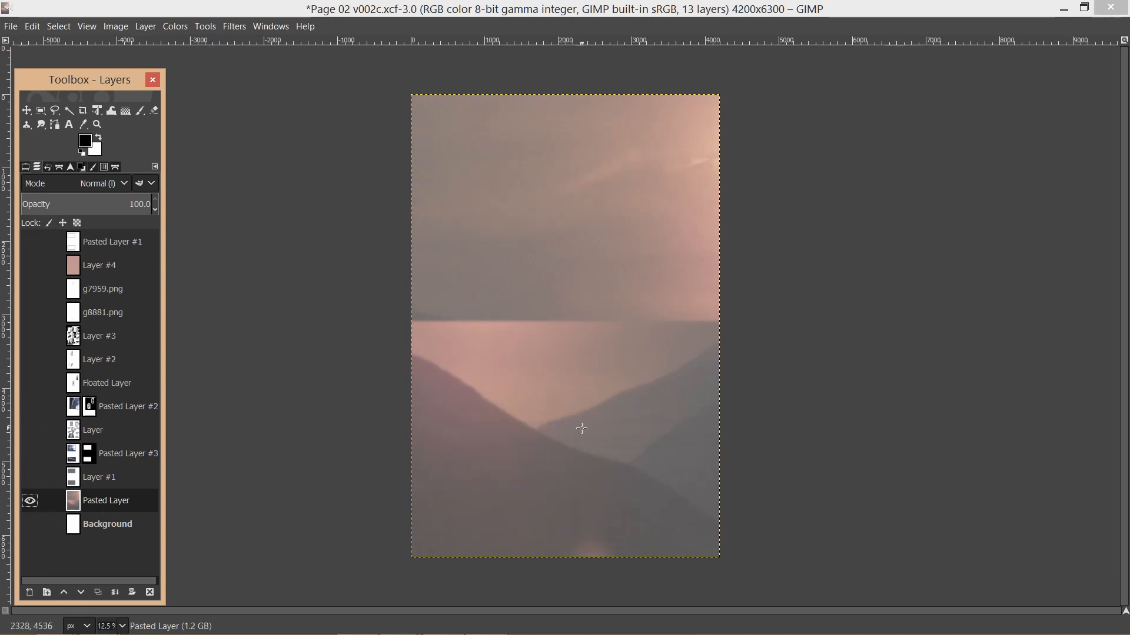
scroll(588, 423, up, 1)
scroll(588, 423, up, 1)
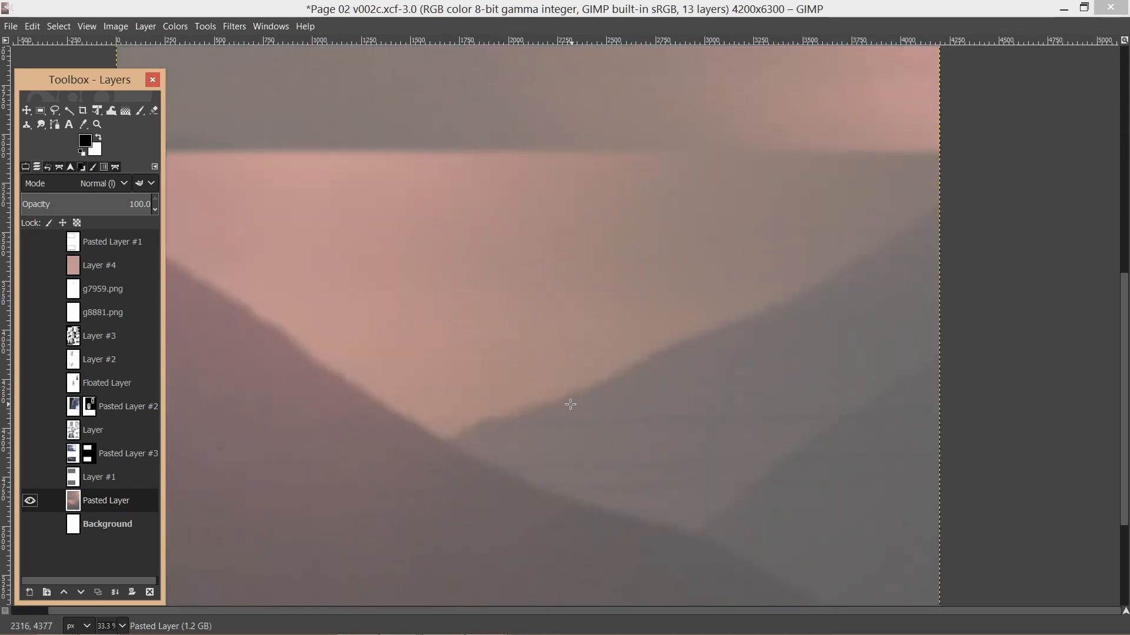
scroll(545, 420, down, 1)
scroll(546, 420, down, 2)
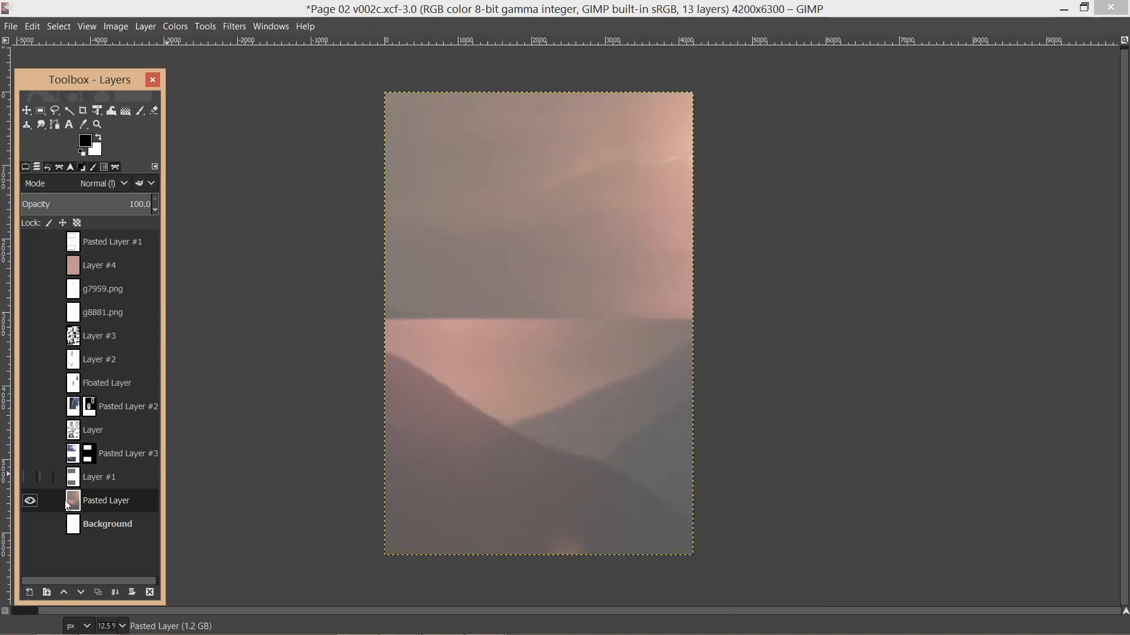
Restore the visibility of all layers and examine the combined inks and colours across the page.
shift+click(29, 502)
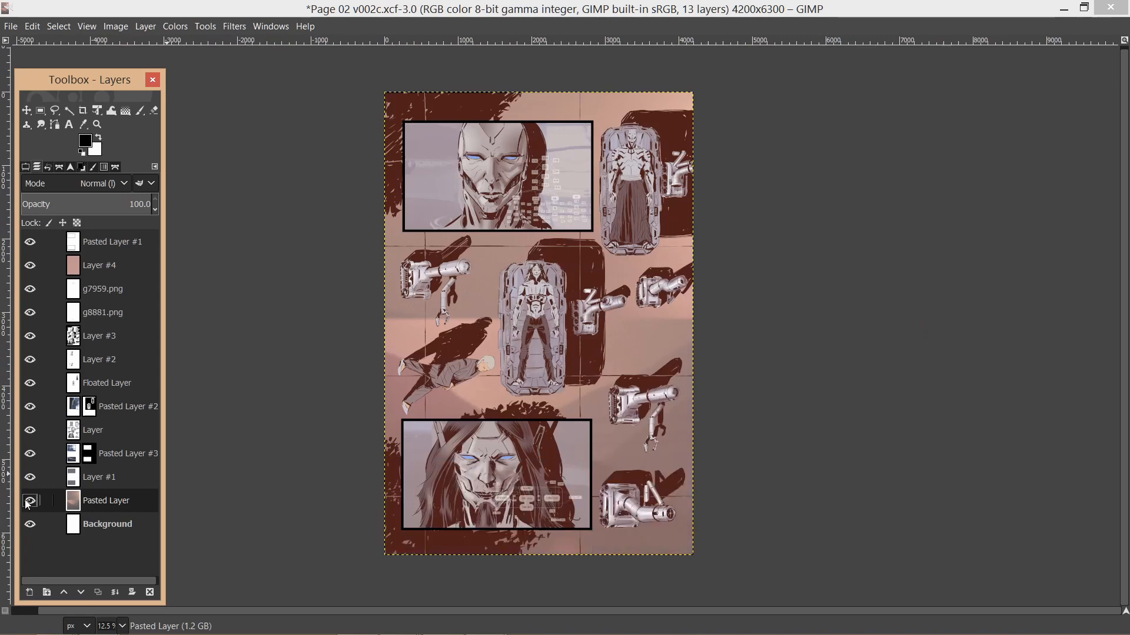
scroll(542, 409, up, 3)
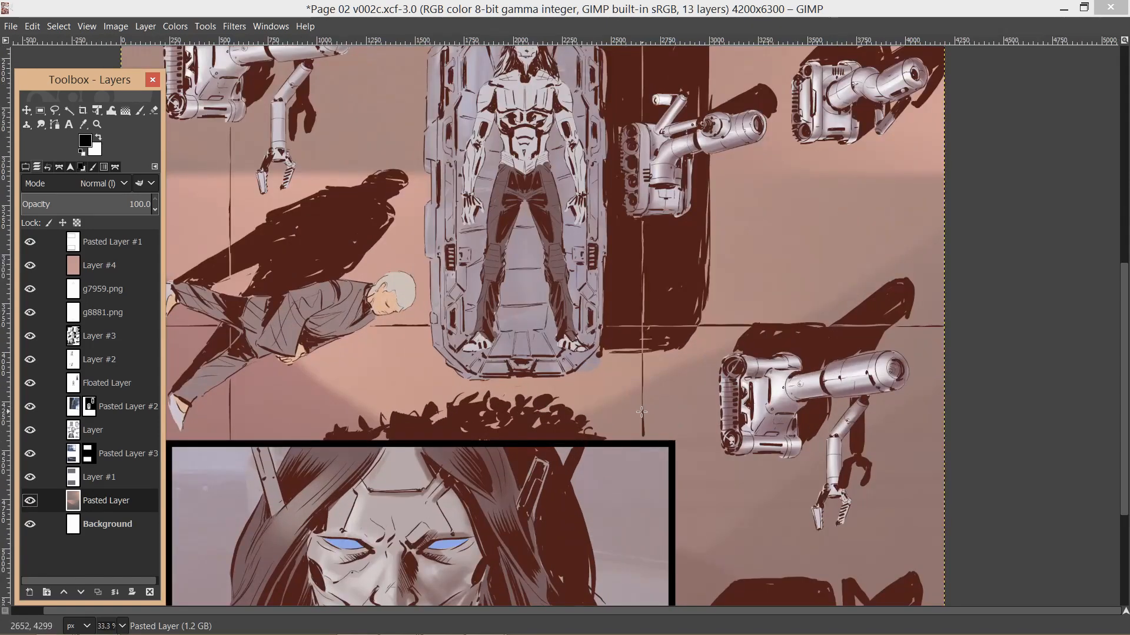
scroll(649, 432, down, 2)
scroll(550, 399, up, 3)
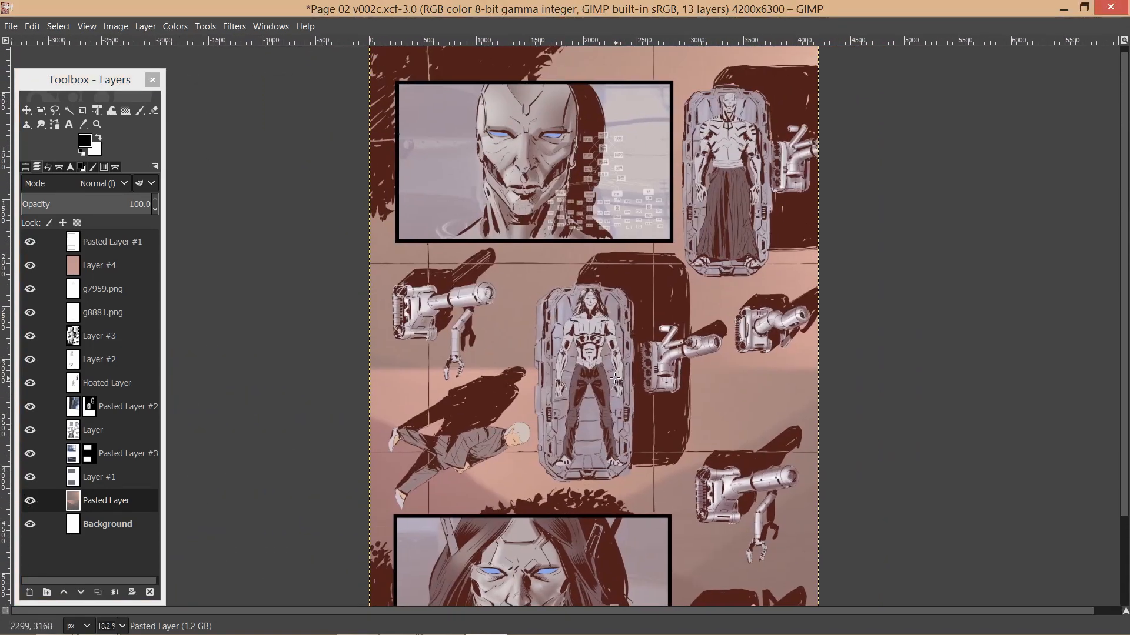
drag(627, 313, 622, 345)
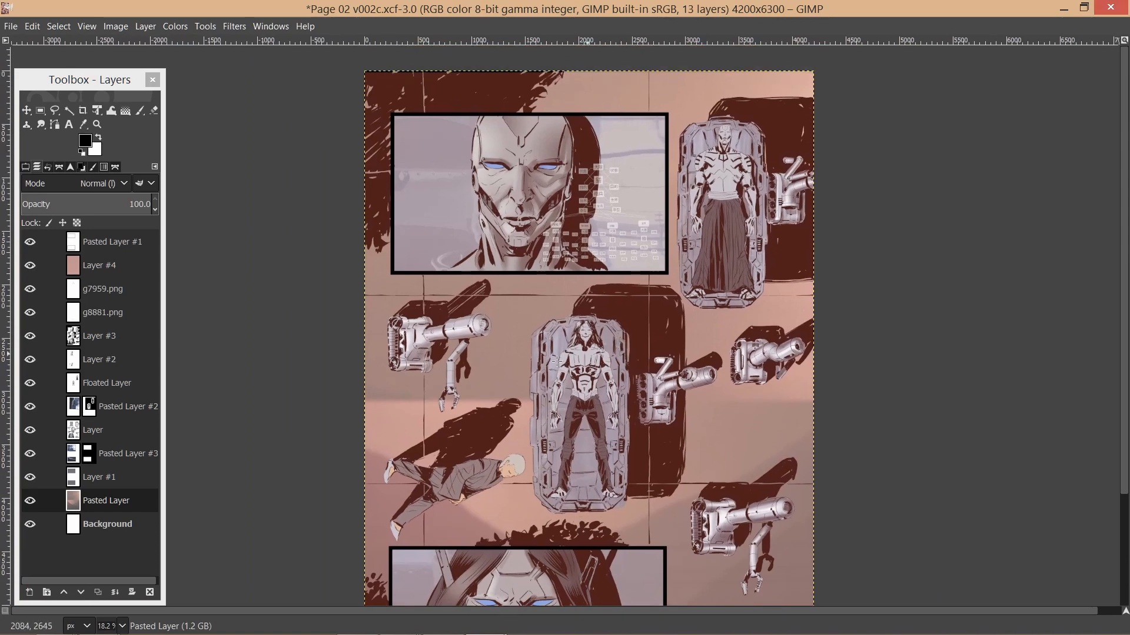
drag(527, 368, 520, 339)
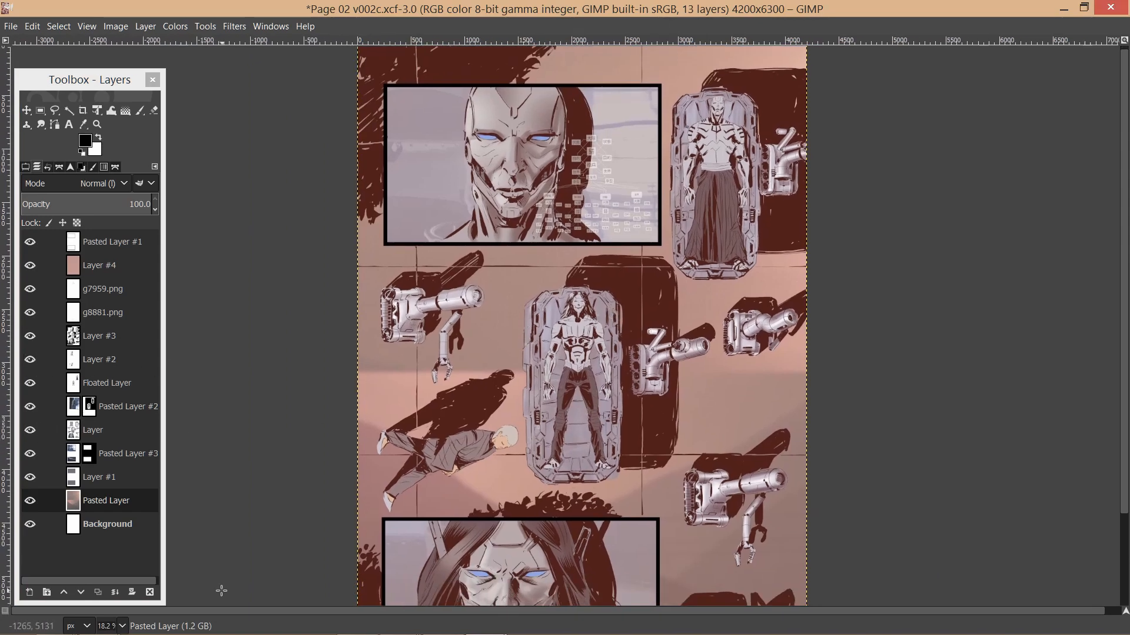
Switch to Page 02 v002.svg in Inkscape and view the lettered page from its upper edge.
mouse_move(229, 629)
click(443, 621)
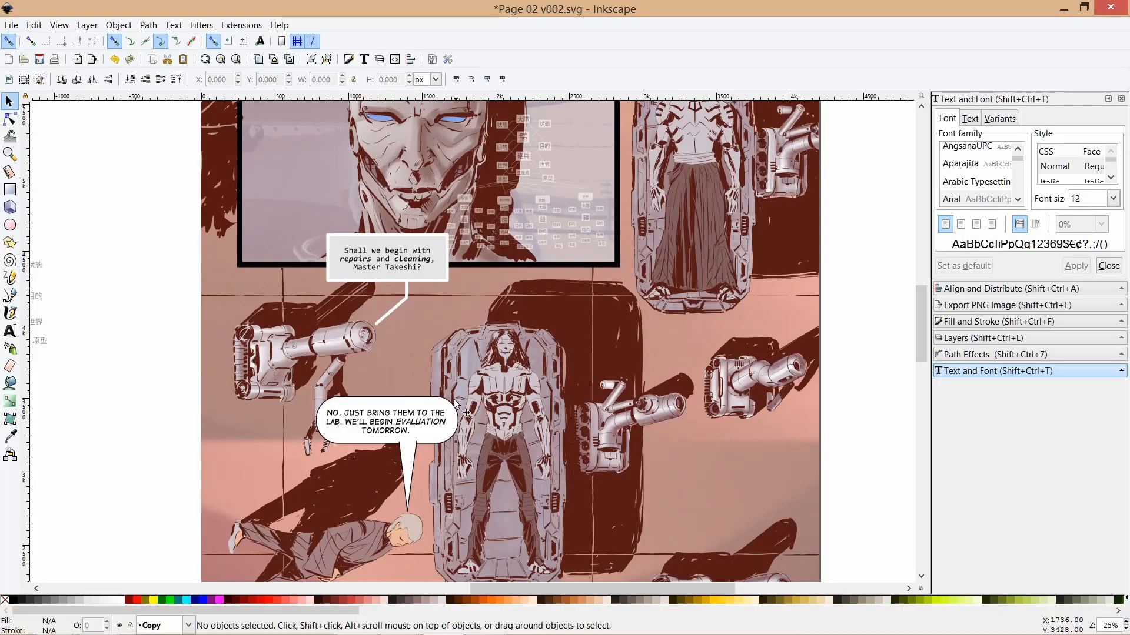
scroll(508, 339, up, 7)
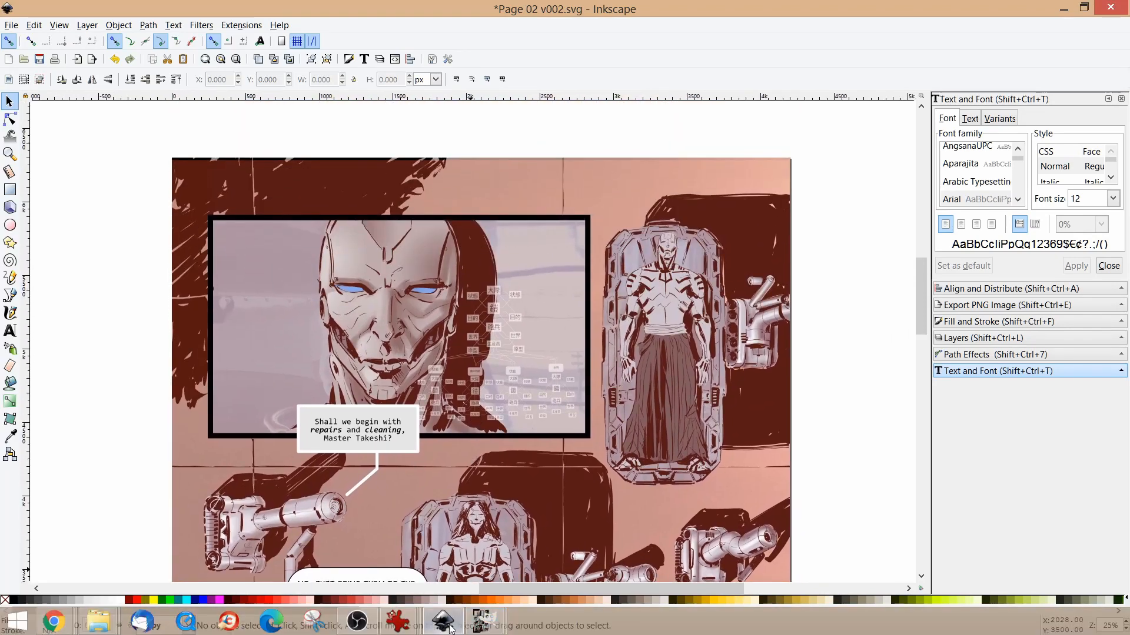
Switch to g7959.png in IrfanView to view the Japanese text diagram.
click(484, 621)
mouse_move(554, 538)
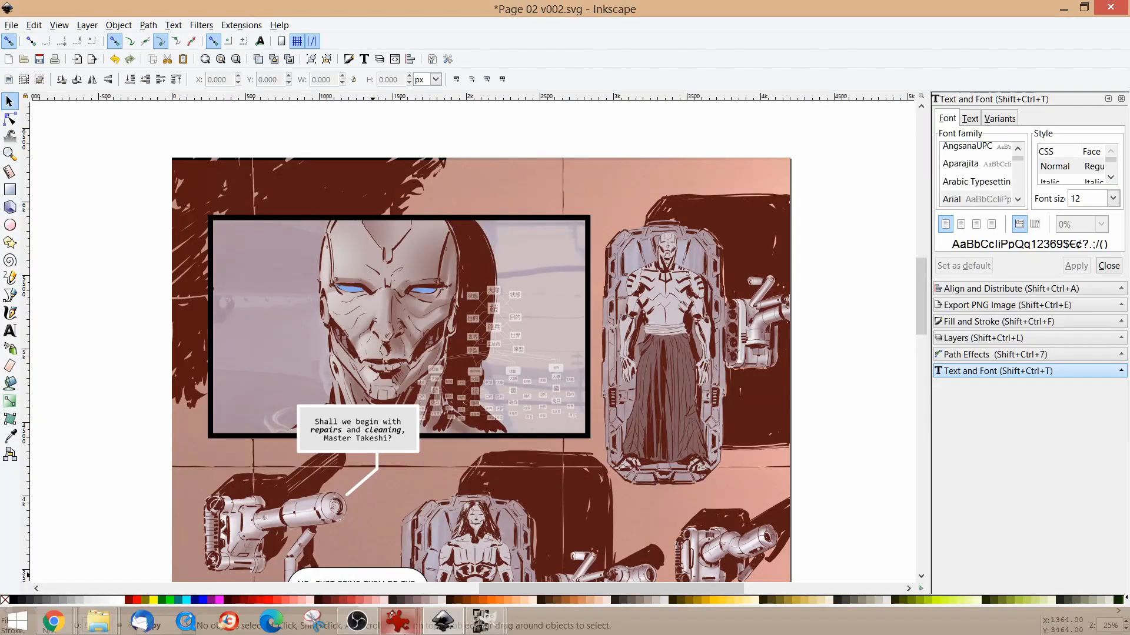
mouse_move(399, 622)
mouse_move(442, 583)
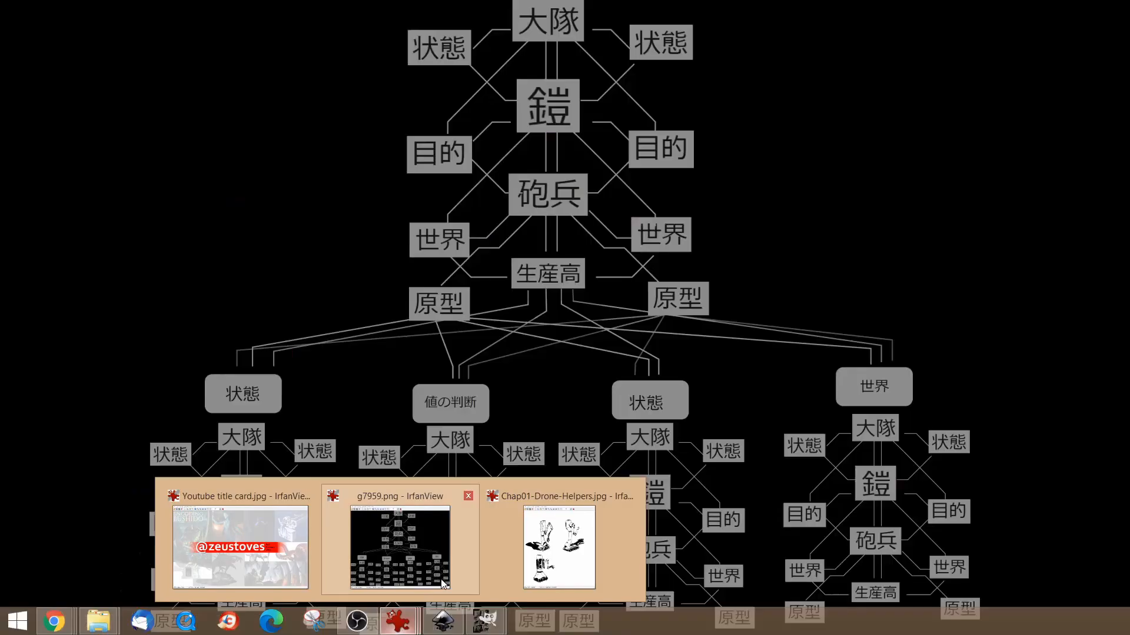
click(424, 548)
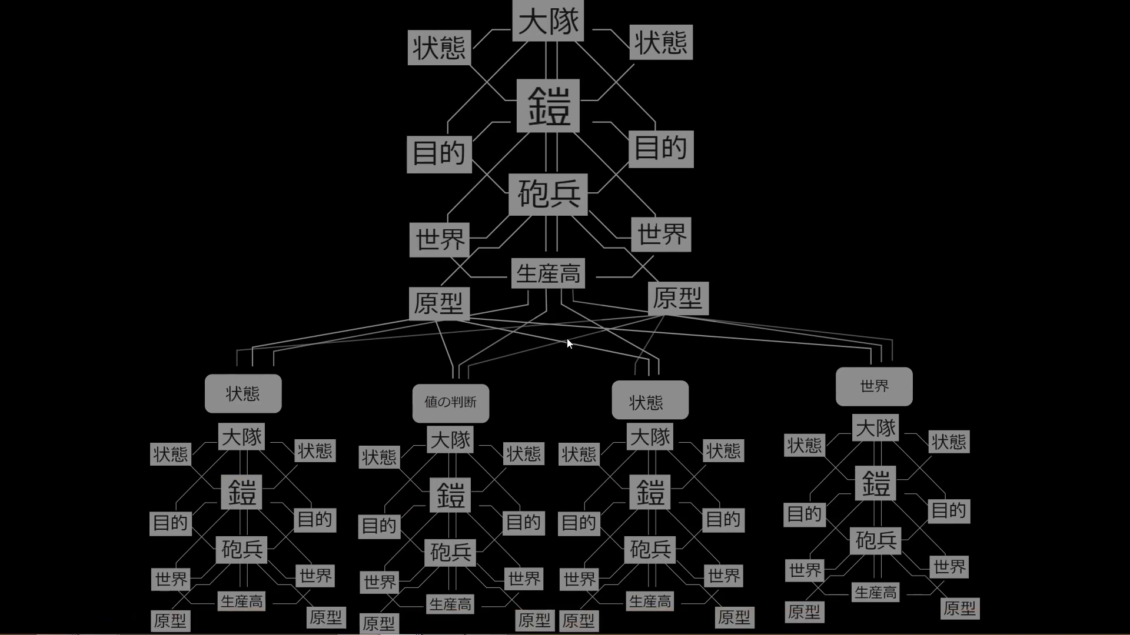
Return to Page 02 v002.svg in Inkscape and examine the diagram overlaid beside the robot's face in the first panel.
mouse_move(445, 634)
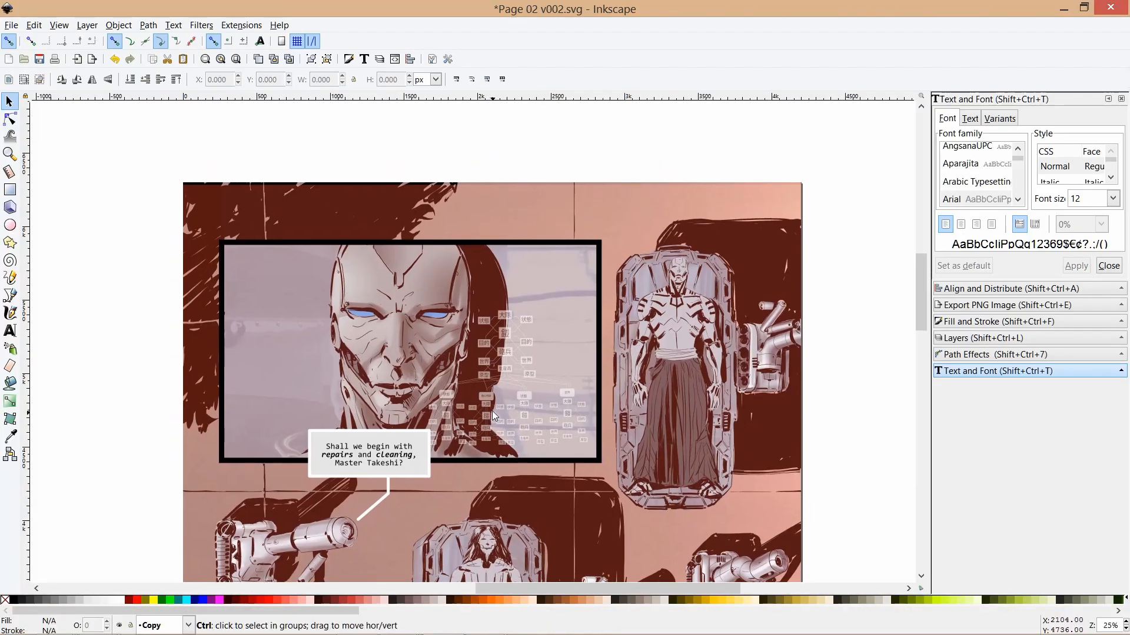
scroll(492, 408, up, 3)
scroll(490, 391, up, 2)
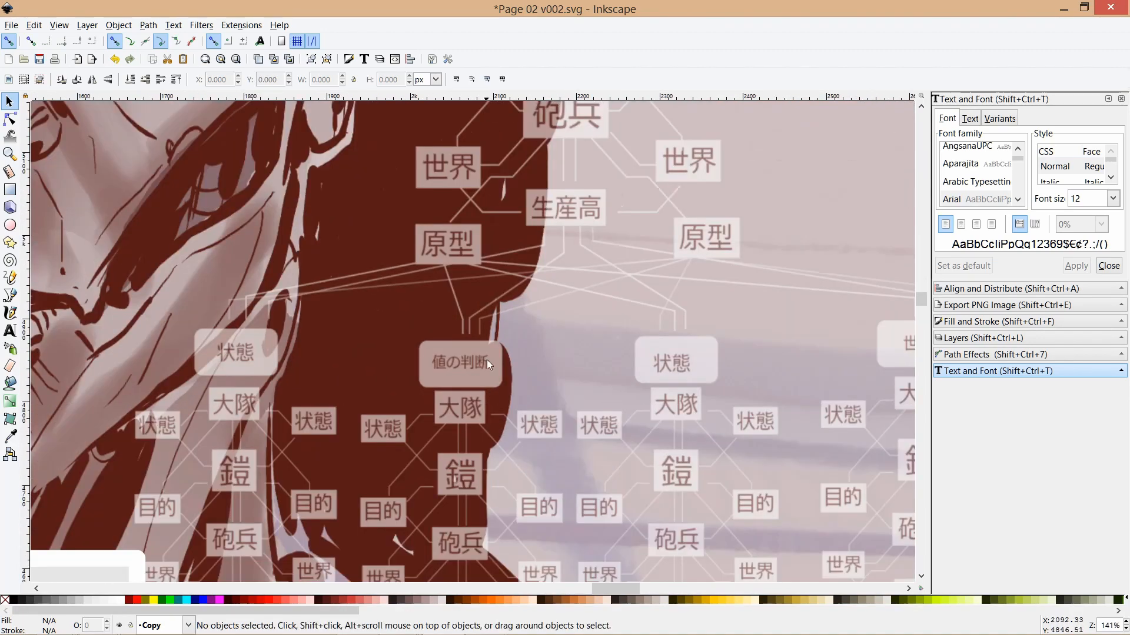
scroll(486, 359, up, 4)
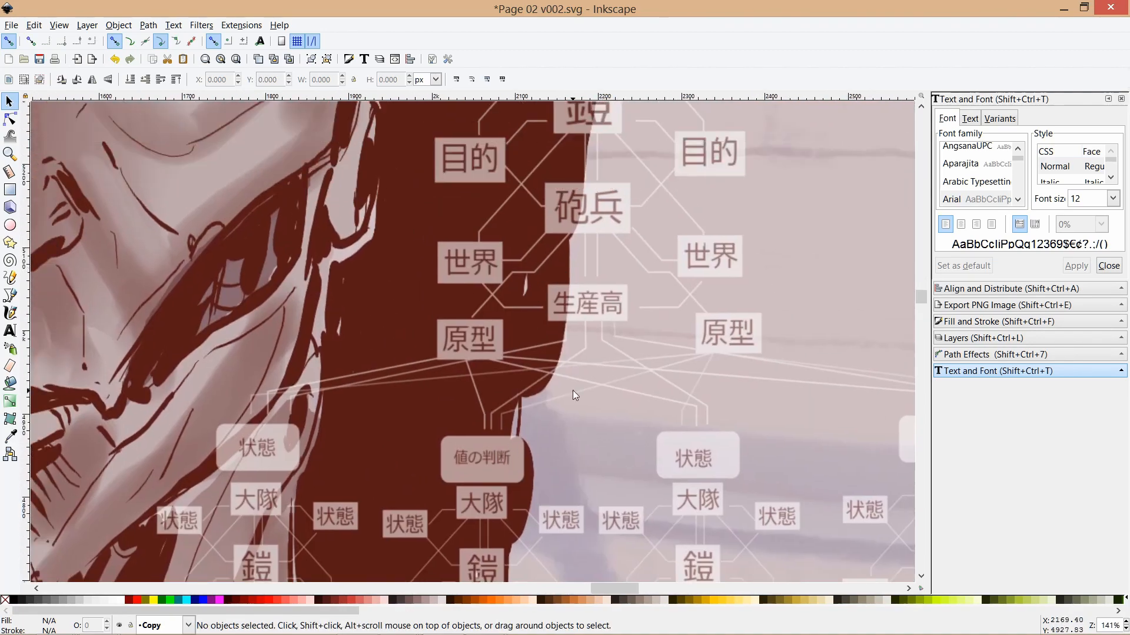
scroll(584, 376, down, 2)
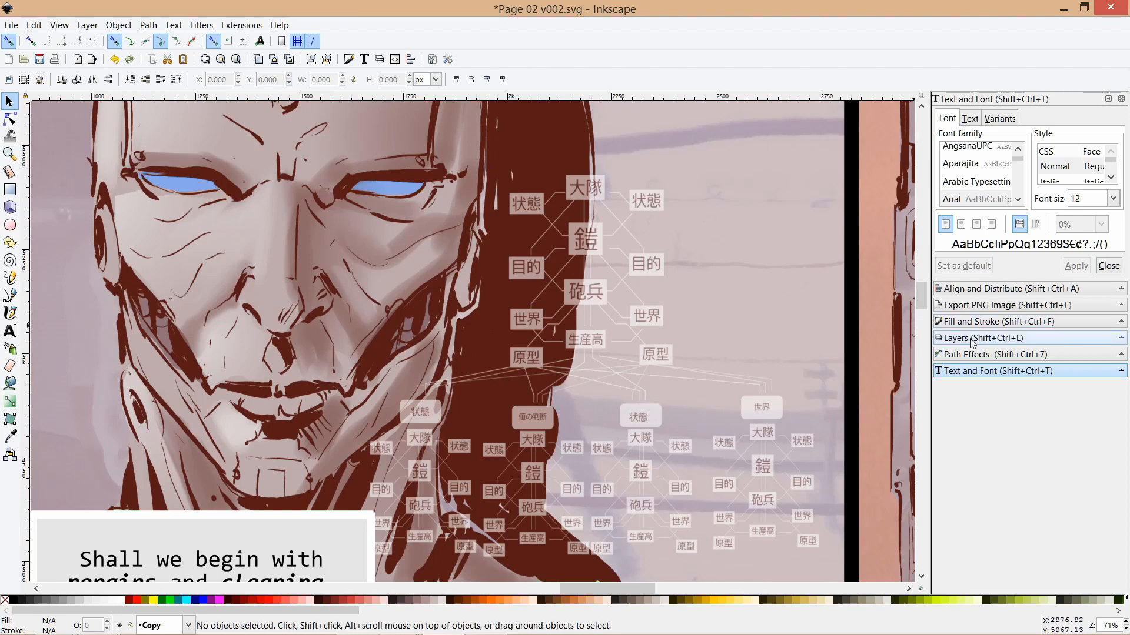
Show the document's layer list and bring the whole first panel into view.
click(945, 339)
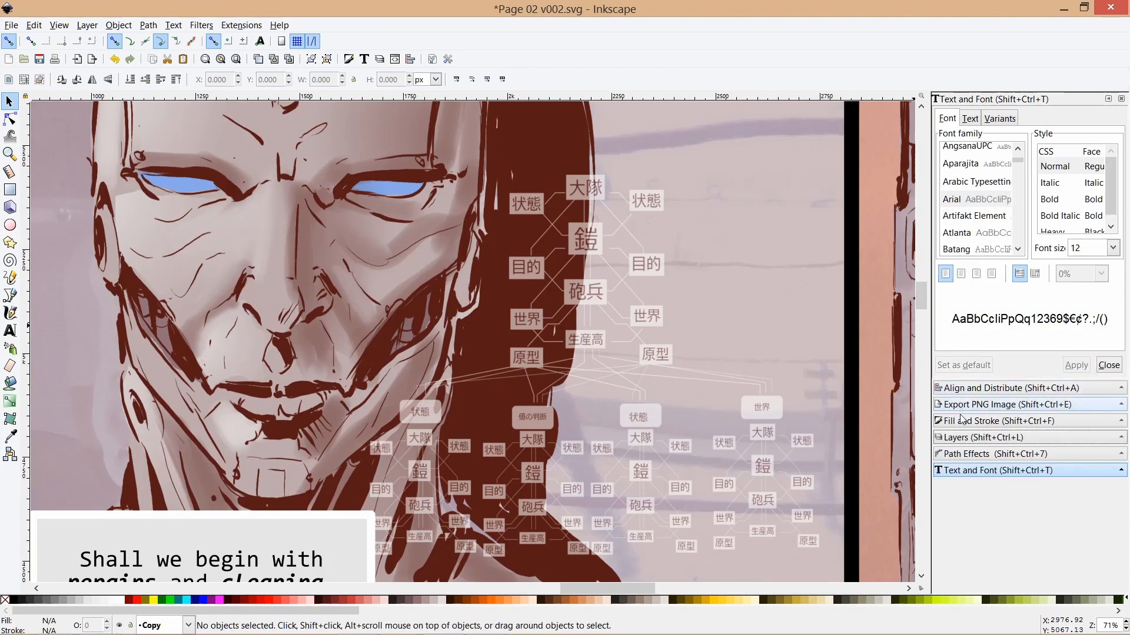
click(966, 439)
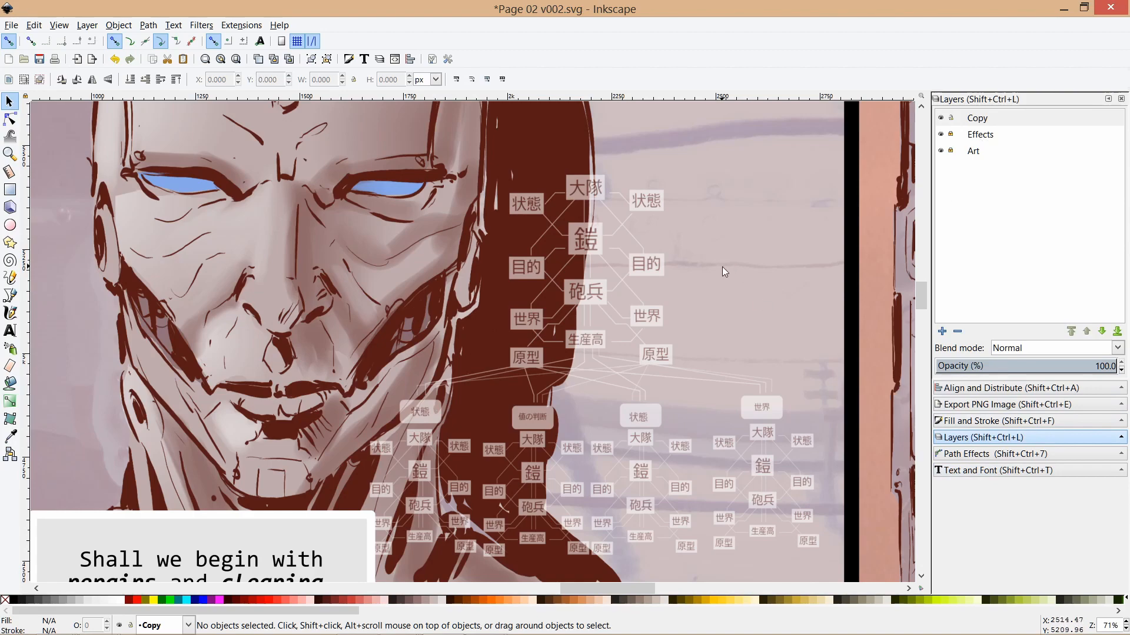
drag(722, 262, 733, 309)
scroll(690, 341, down, 1)
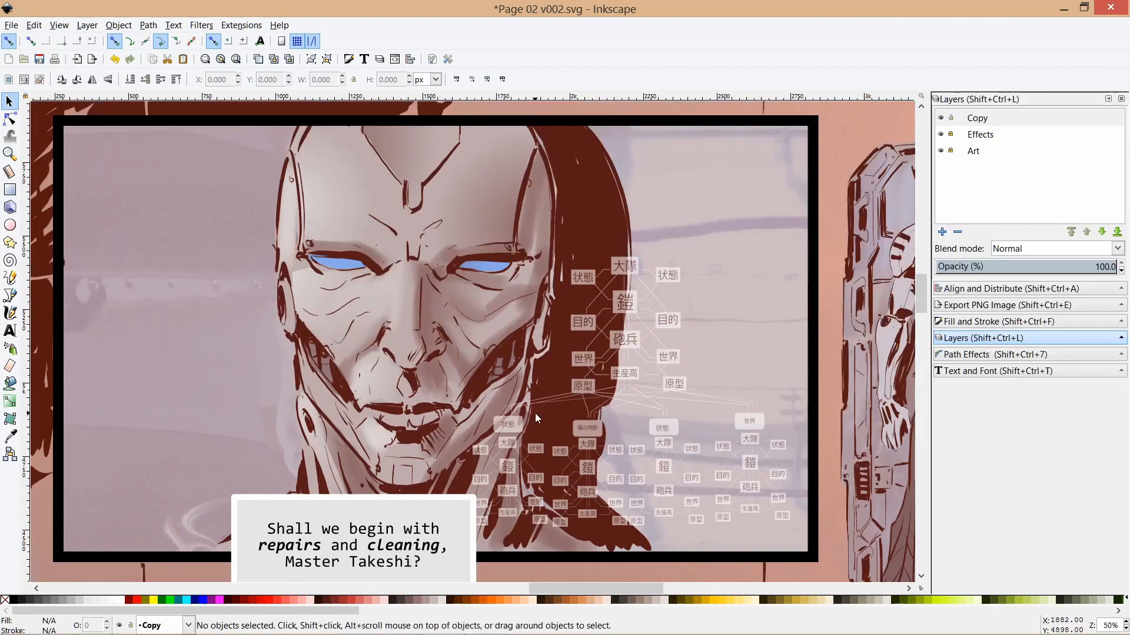
Select the rectangle behind the "Shall we begin with repairs and cleaning" caption to show how it is built.
drag(535, 413, 595, 229)
click(389, 360)
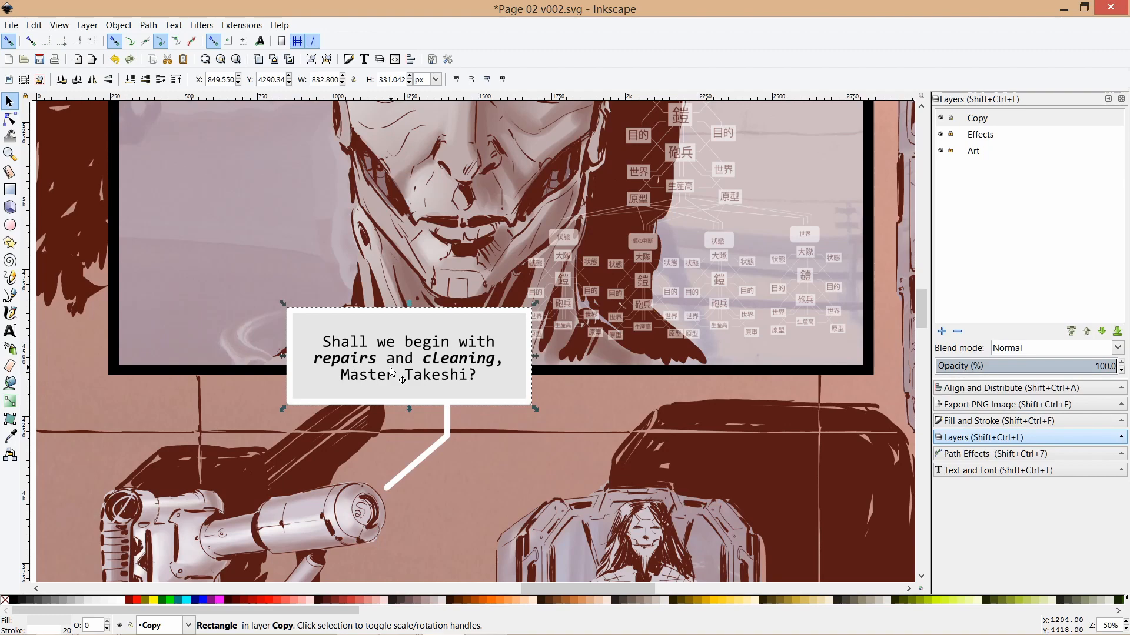
scroll(392, 369, down, 2)
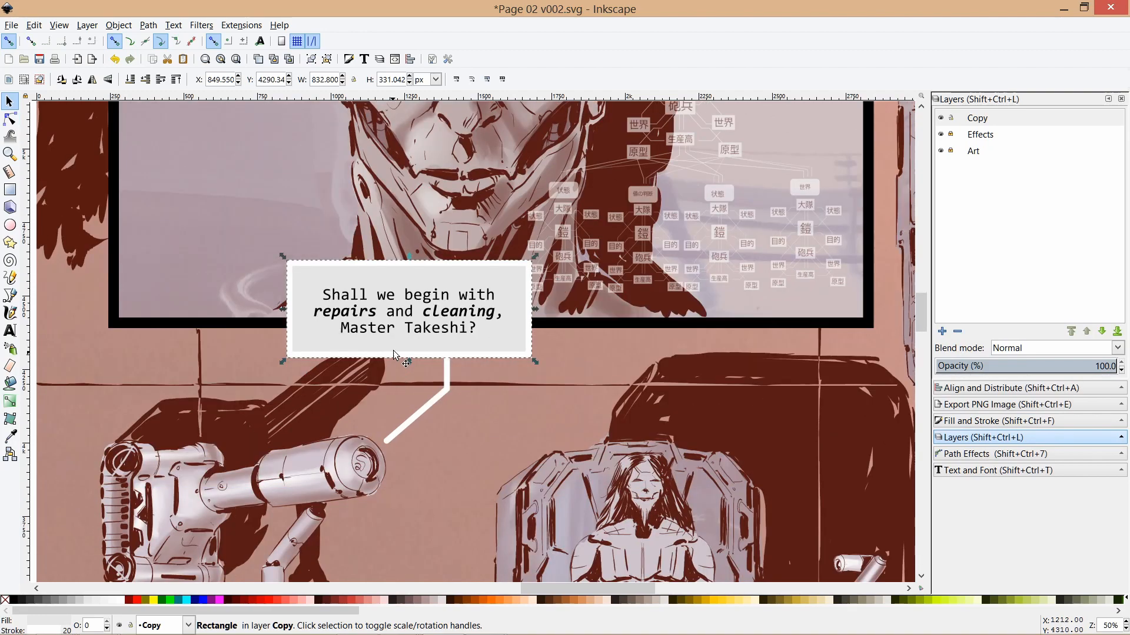
Select the rounded balloon shape behind the "No, just bring them to the lab" text, and clear the selection.
drag(374, 466, 408, 340)
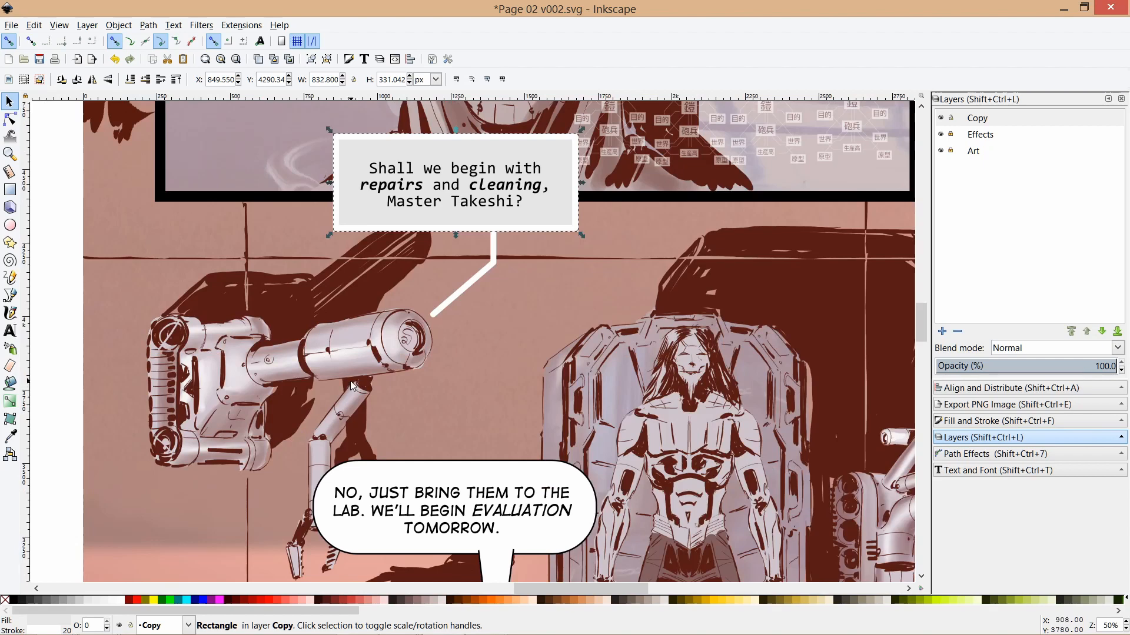
scroll(412, 447, down, 2)
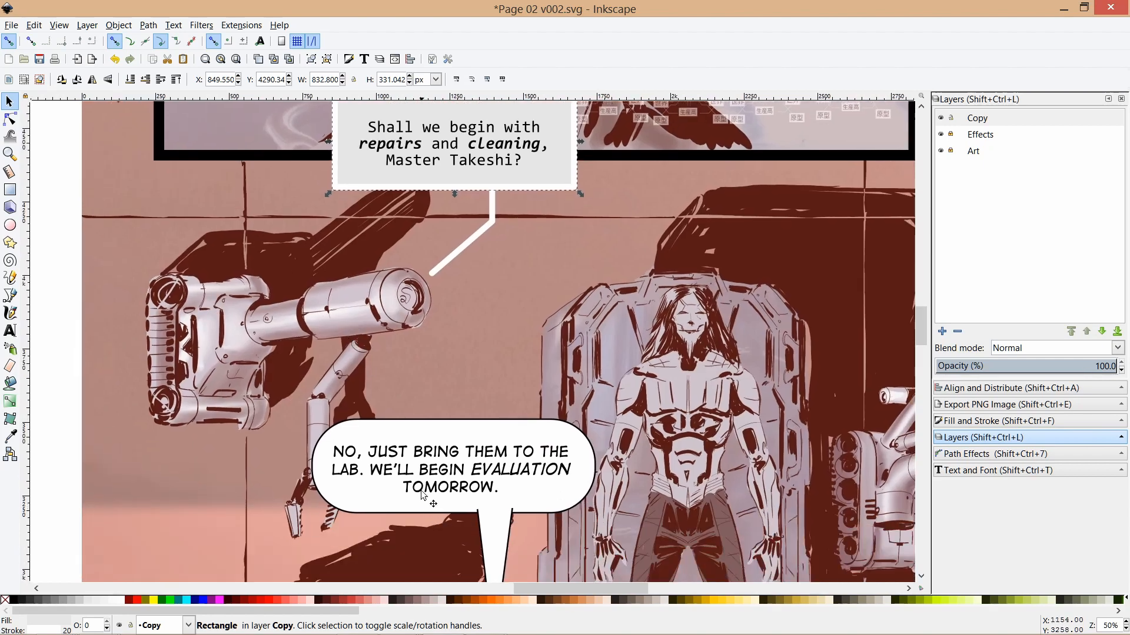
click(449, 465)
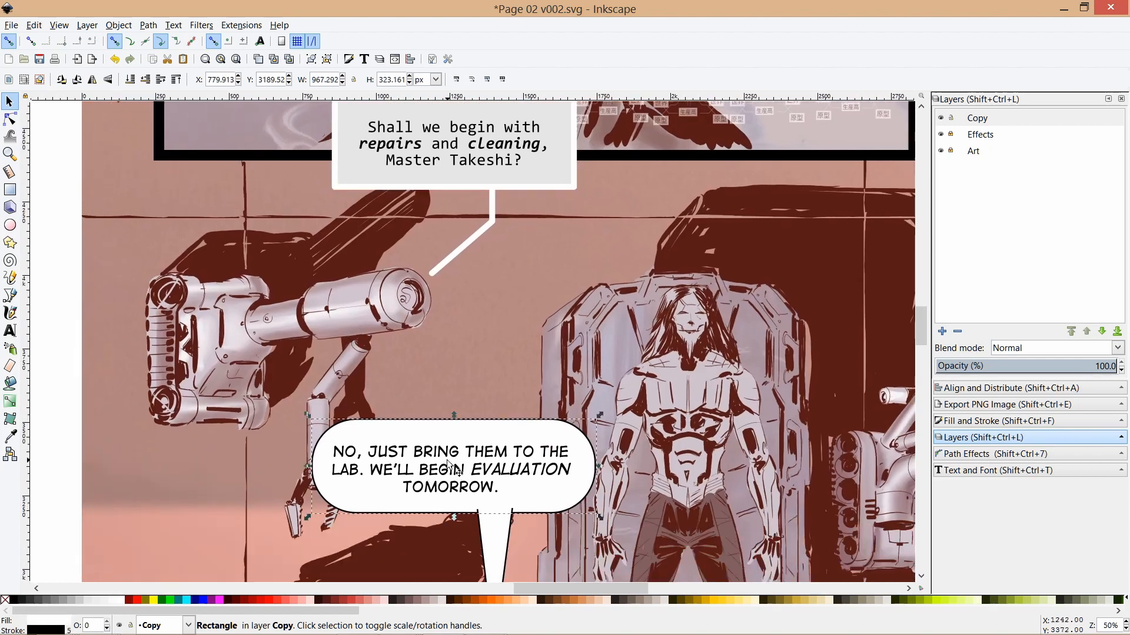
click(66, 450)
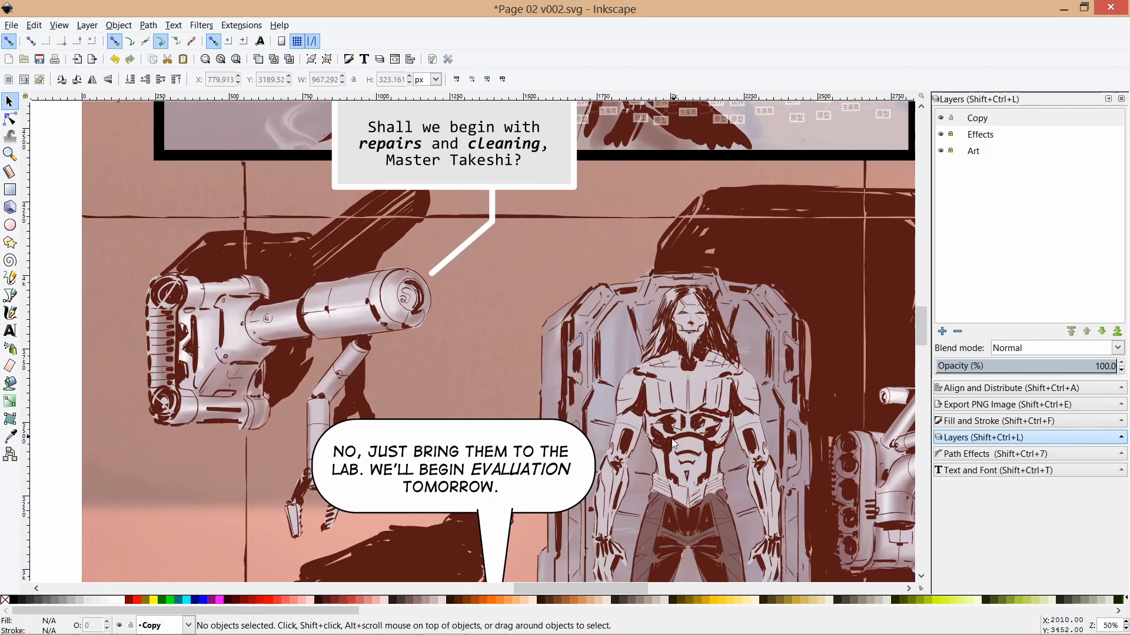
Open the PNG export settings and set the export area to Page.
scroll(674, 445, down, 8)
ctrl+scroll(604, 380, down, 2)
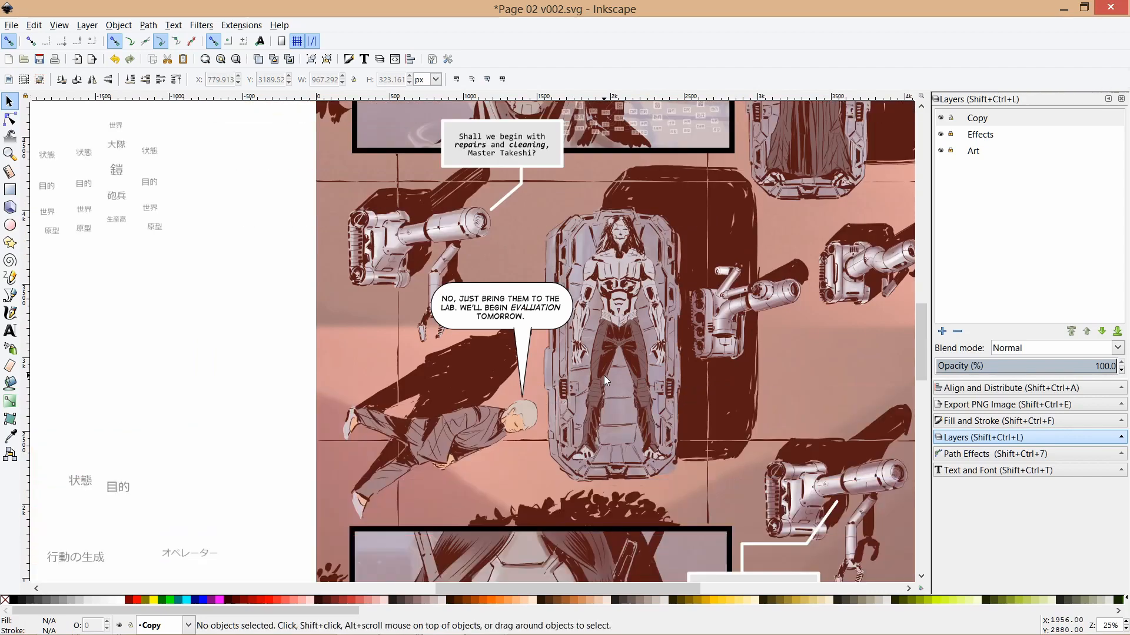
drag(603, 375, 496, 287)
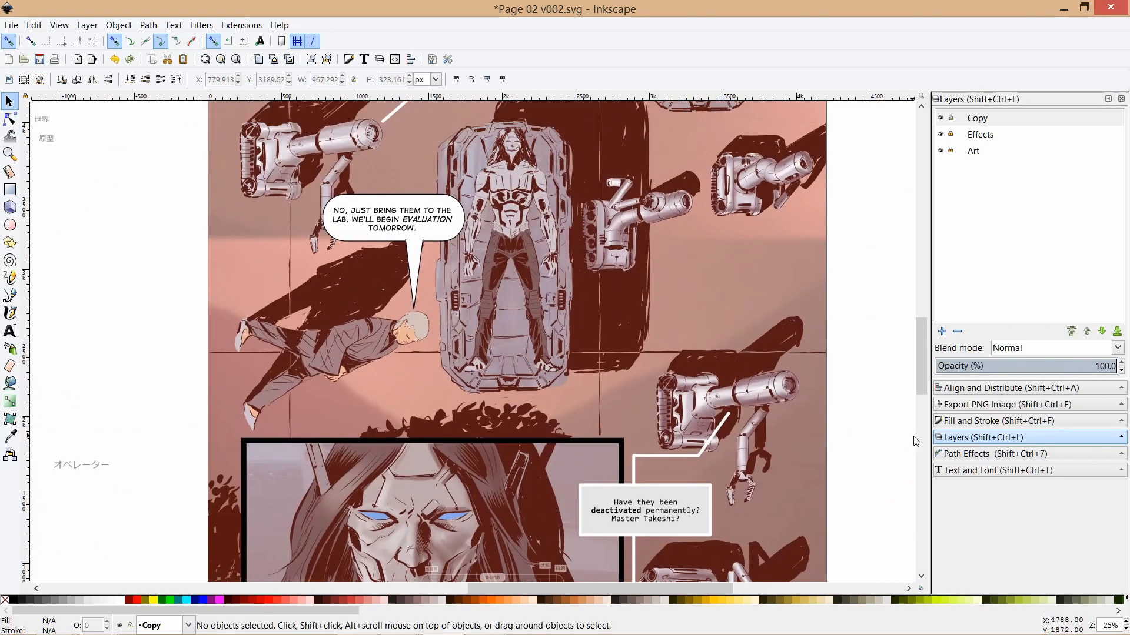
click(976, 404)
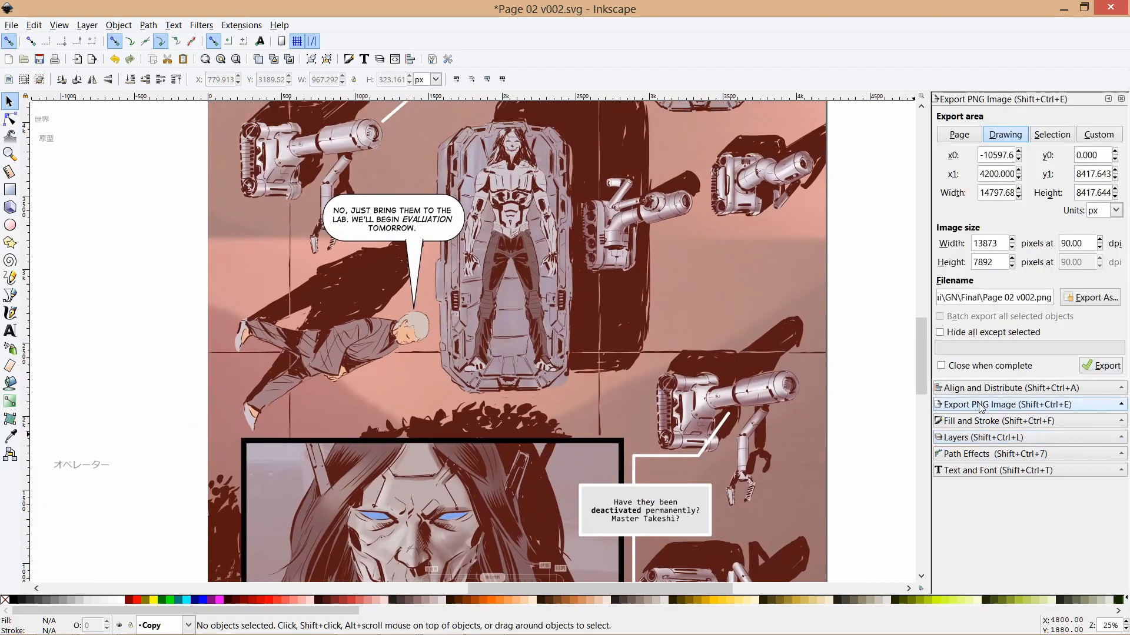
click(959, 136)
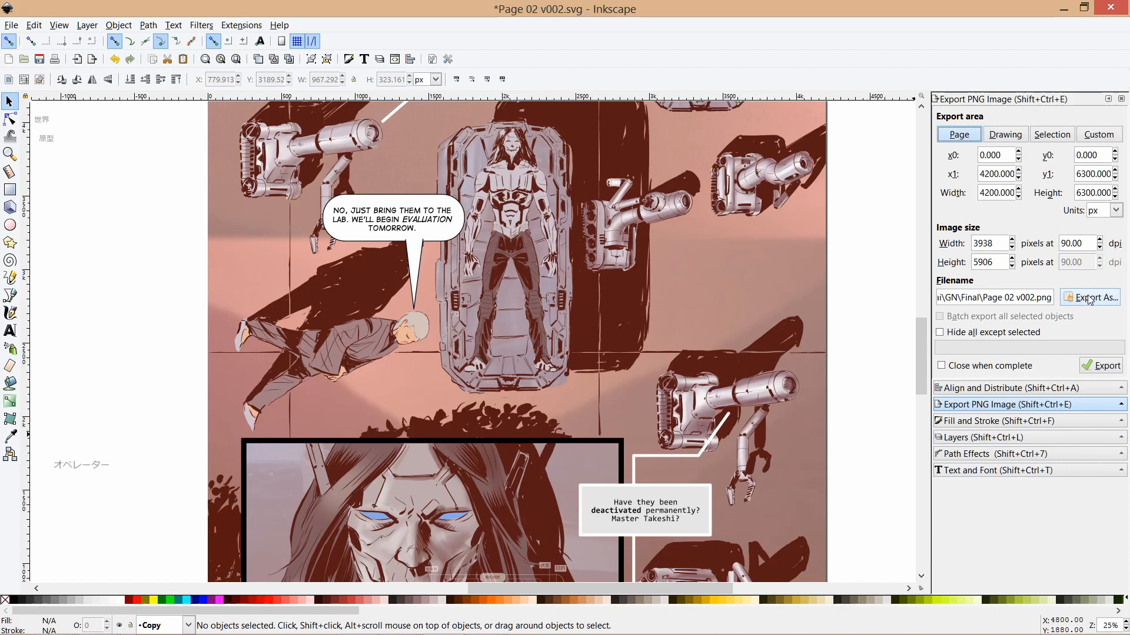
click(1070, 302)
click(152, 258)
Review the first panel once more and switch to Youtube title card.jpg in IrfanView.
scroll(475, 315, up, 8)
scroll(474, 314, up, 12)
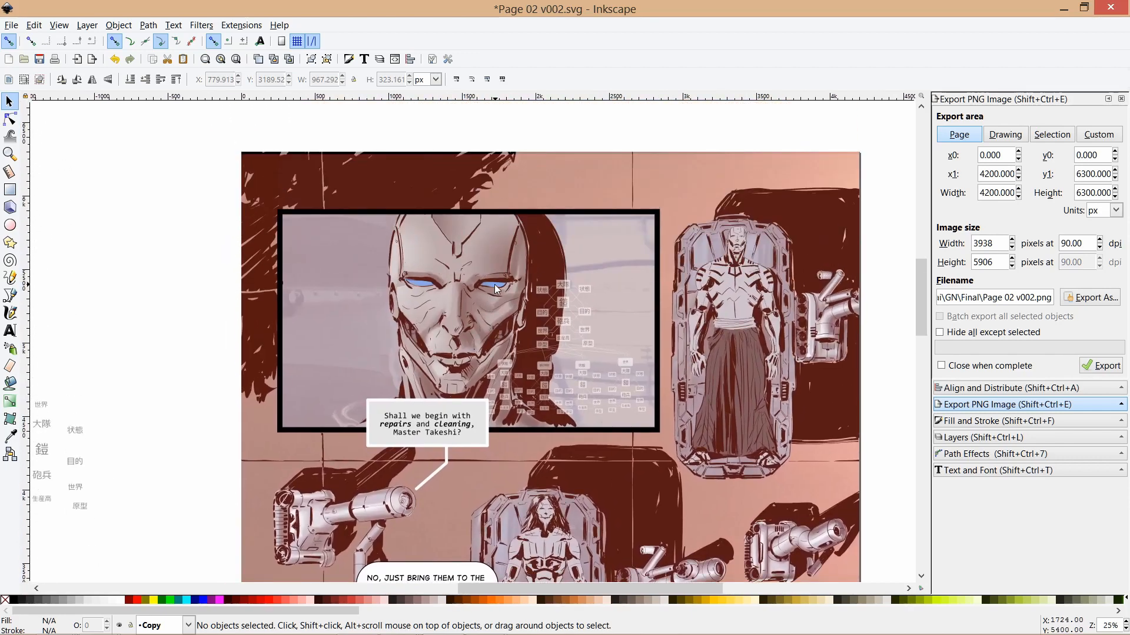
mouse_move(197, 628)
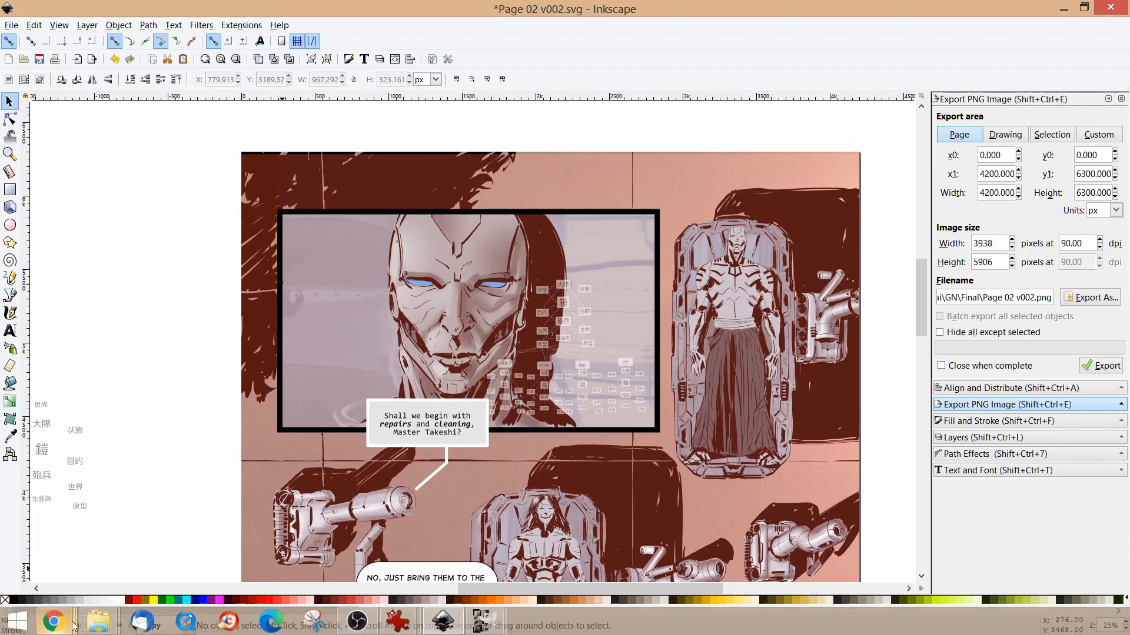
mouse_move(53, 621)
mouse_move(294, 551)
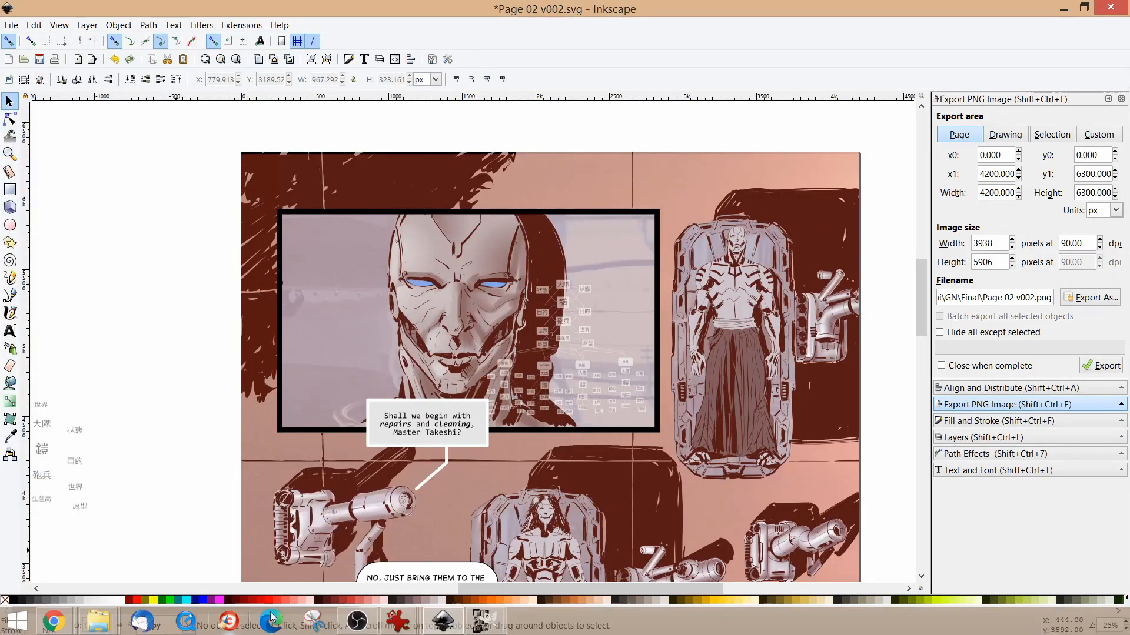
mouse_move(398, 621)
click(245, 557)
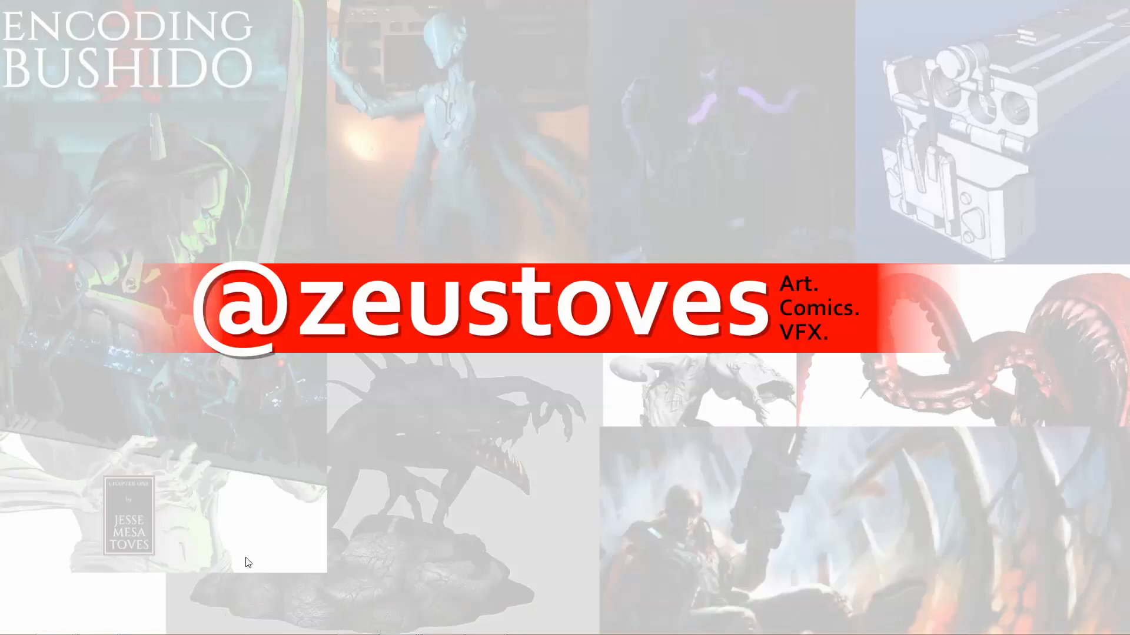